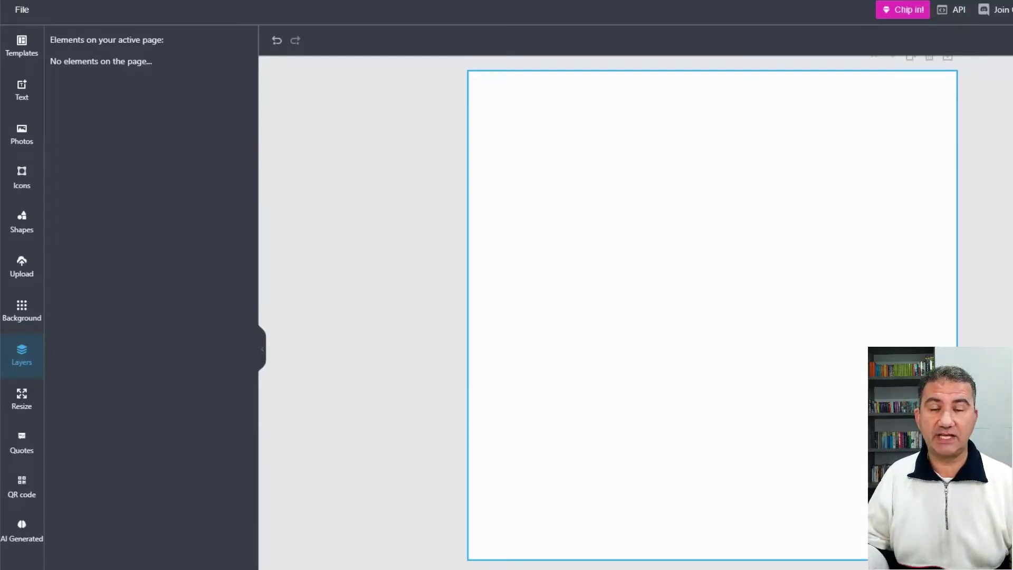
Add the motorbike racing photo from the stock Photos library onto the page
left_click(24, 13)
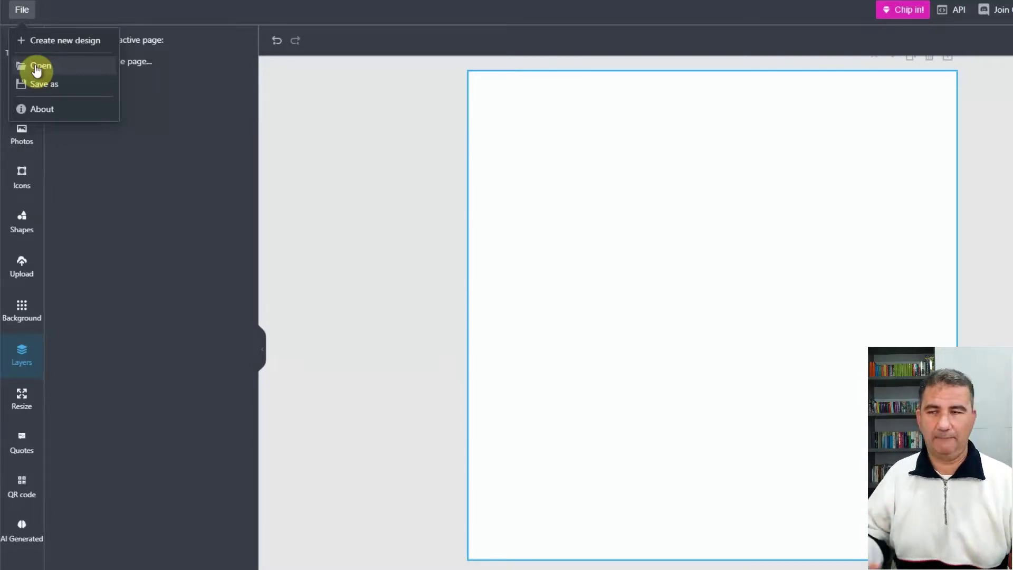
left_click(293, 171)
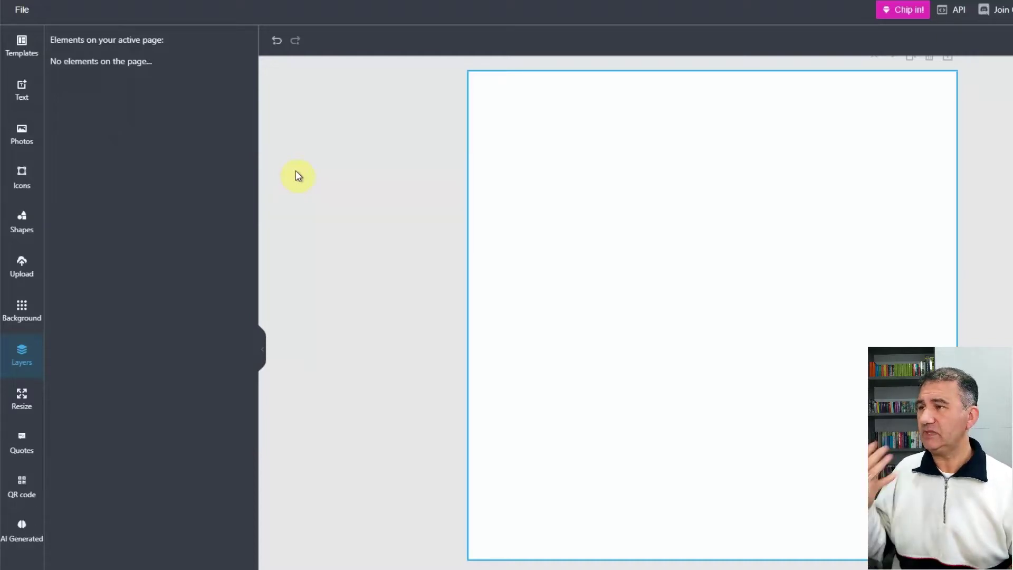
left_click(24, 145)
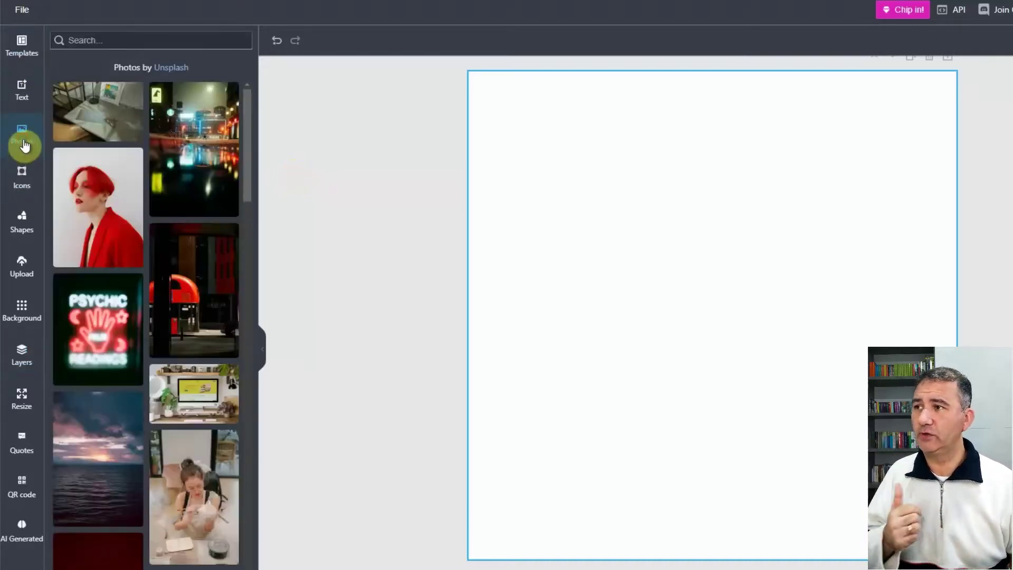
left_click(84, 41)
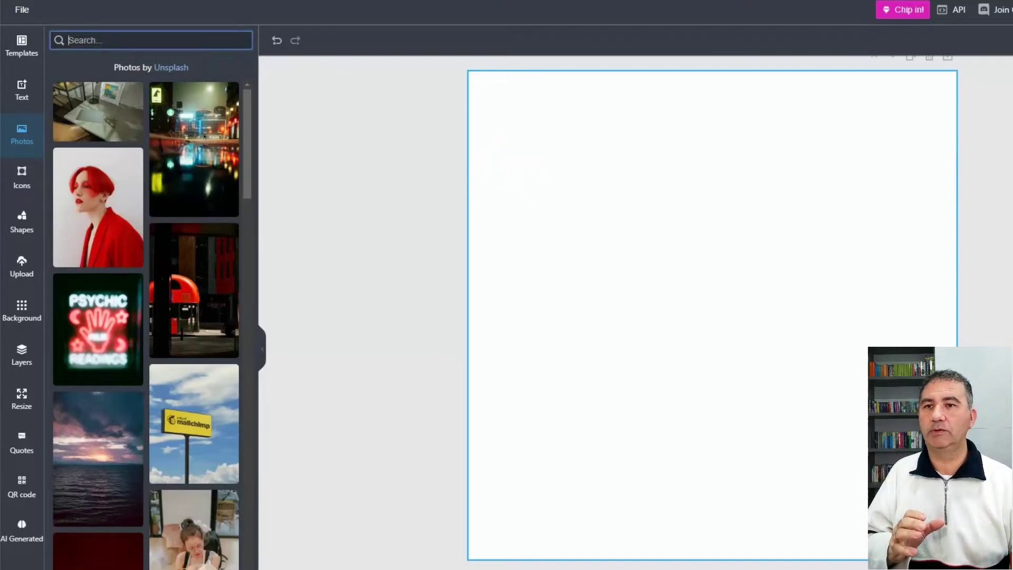
left_click_drag(97, 111, 856, 328)
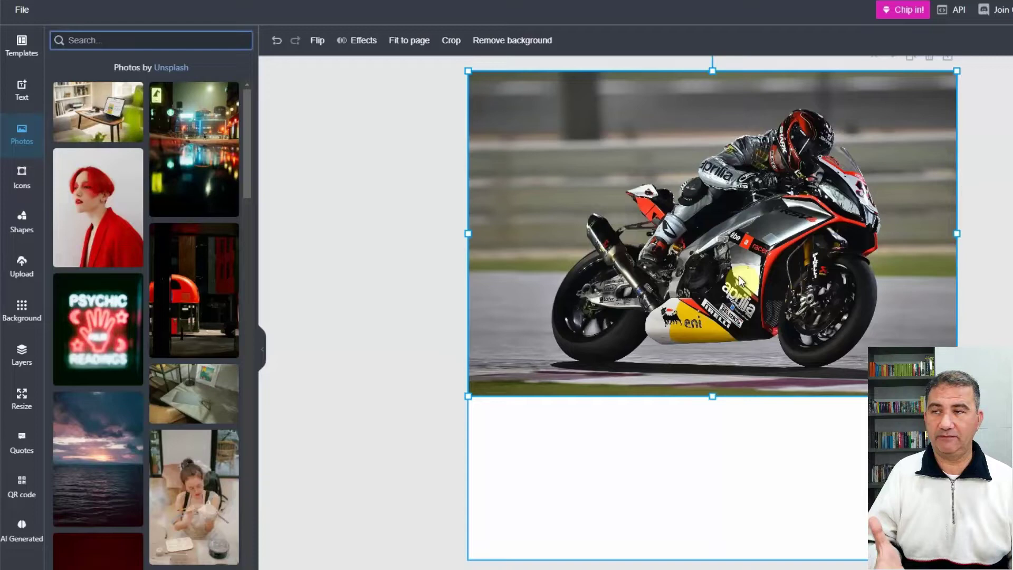
Fit the photo to the page, then shift it left and stretch it right to frame the rider
left_click(405, 46)
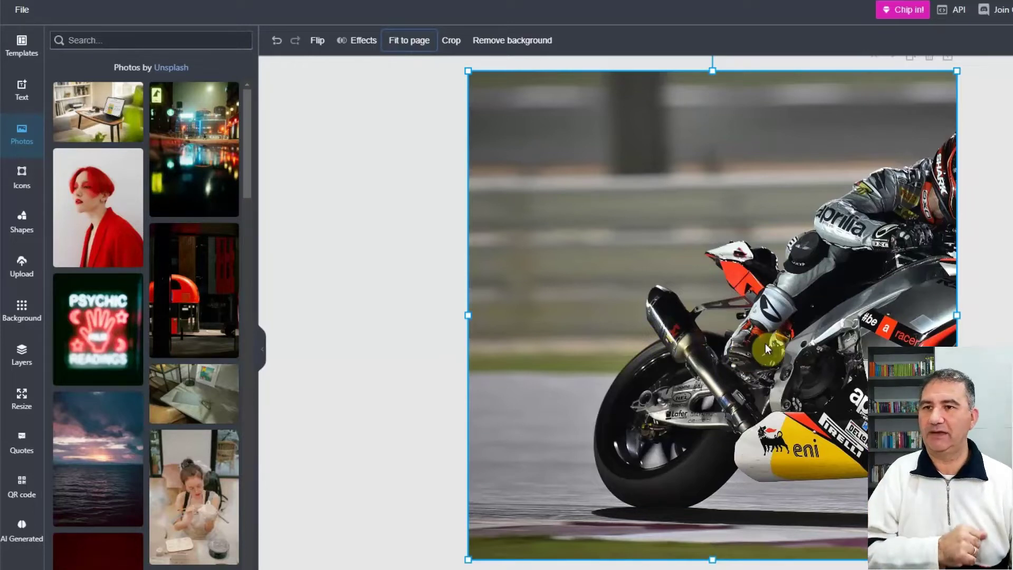
left_click_drag(819, 362, 718, 353)
left_click_drag(854, 315, 955, 328)
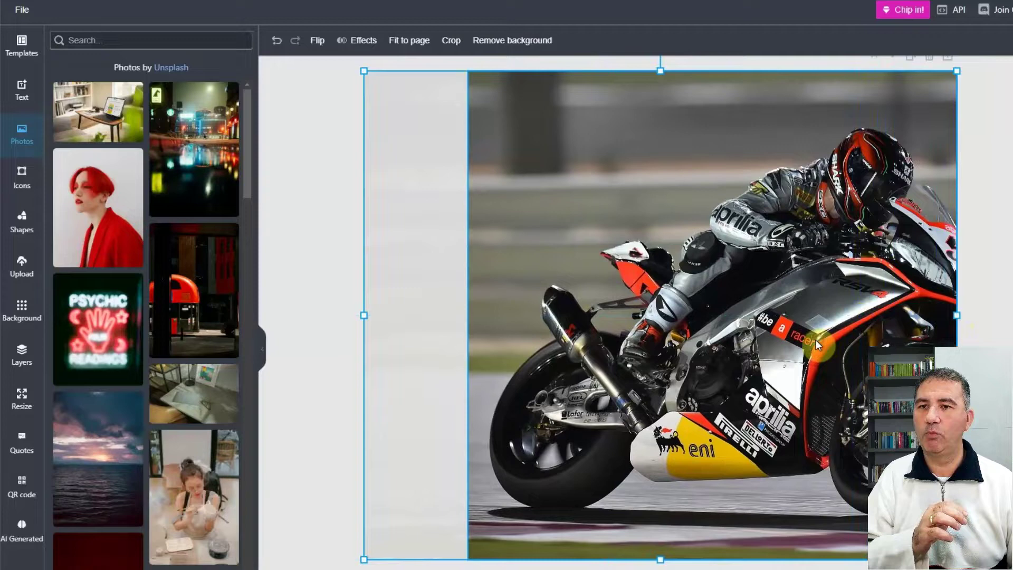
left_click_drag(815, 340, 743, 339)
left_click_drag(881, 315, 955, 328)
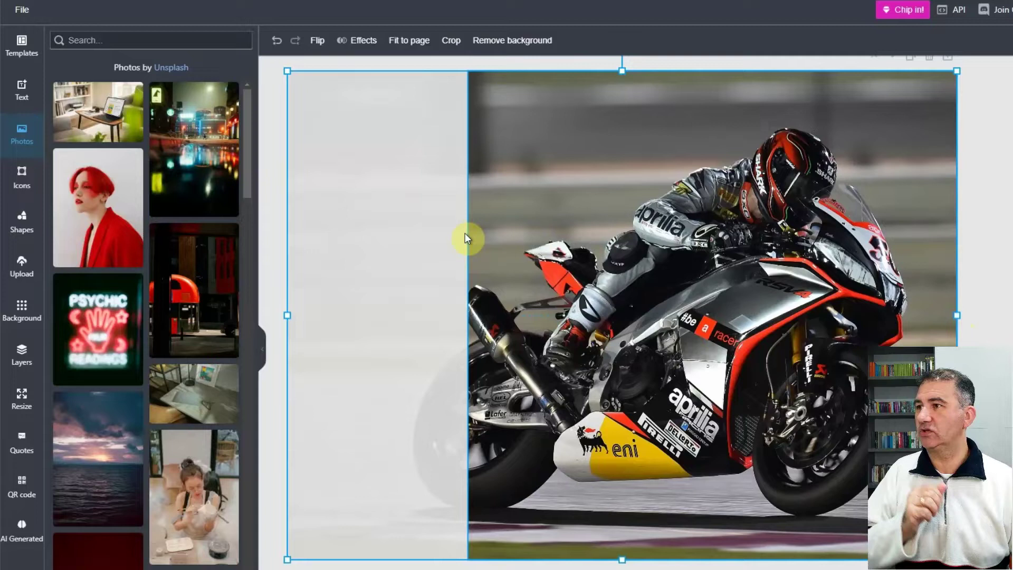
Add a header text box over the motorbike photo and switch its font to Archivo Black
left_click(26, 96)
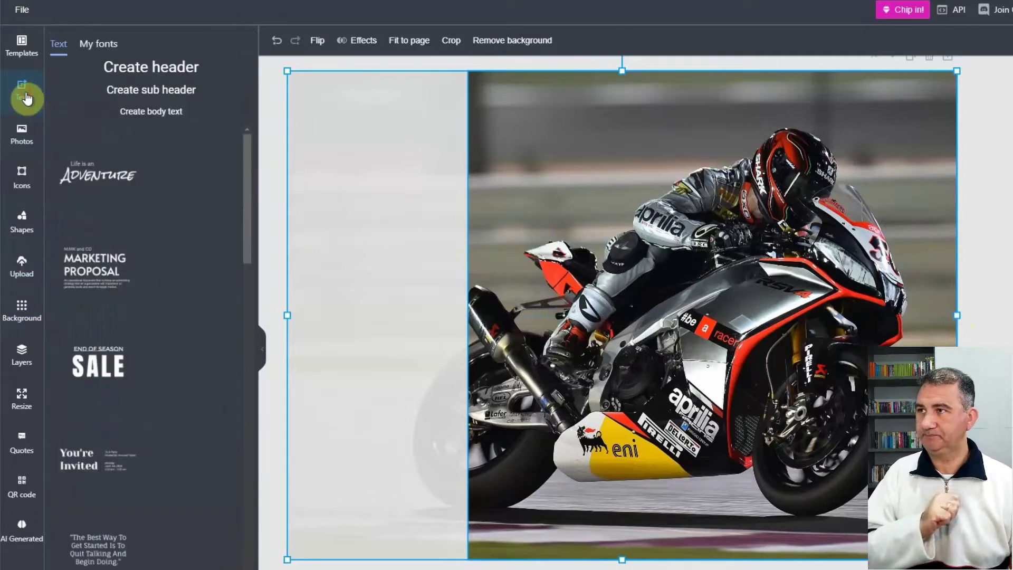
left_click(147, 72)
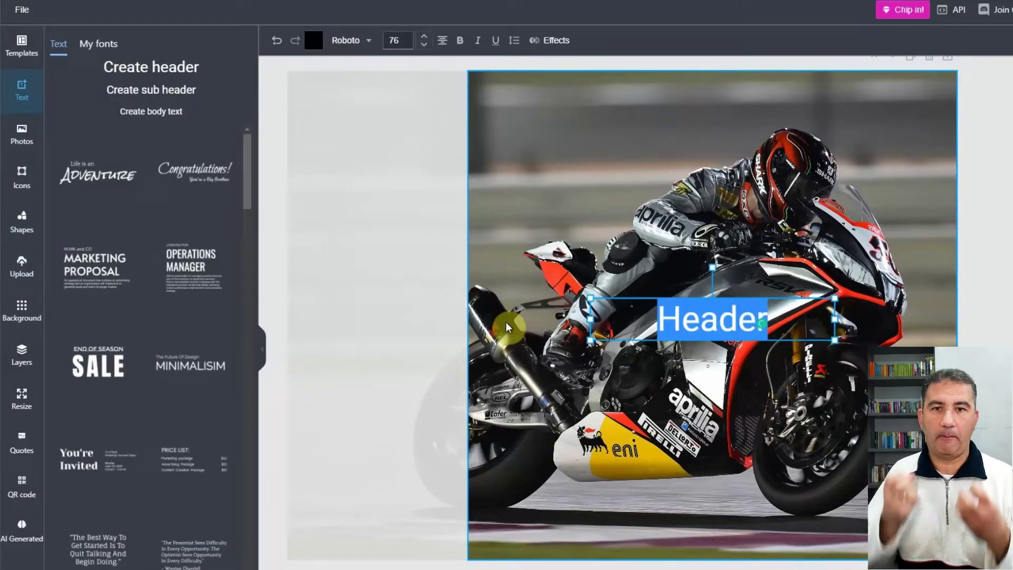
left_click(359, 49)
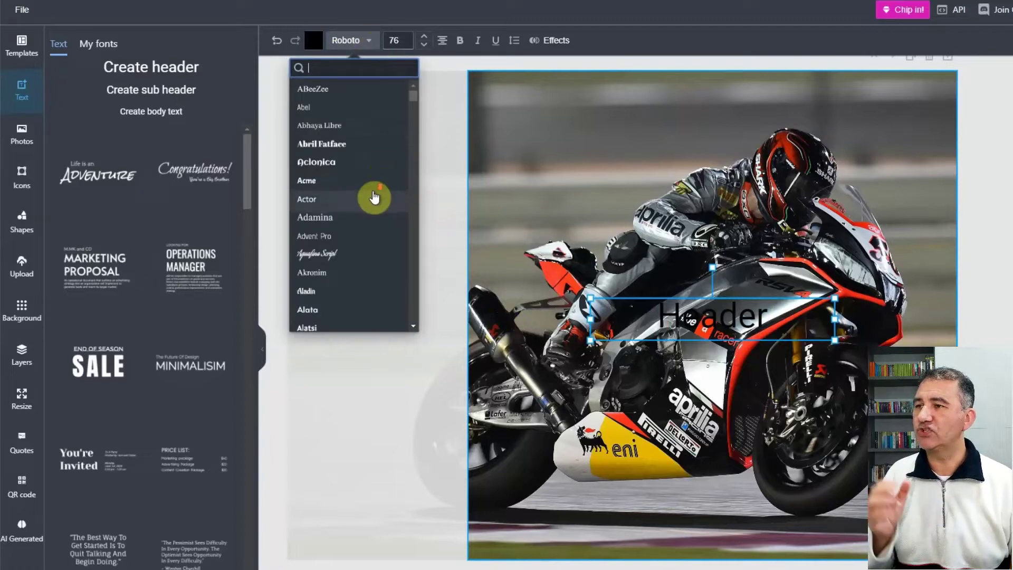
scroll(373, 198, "down", 5)
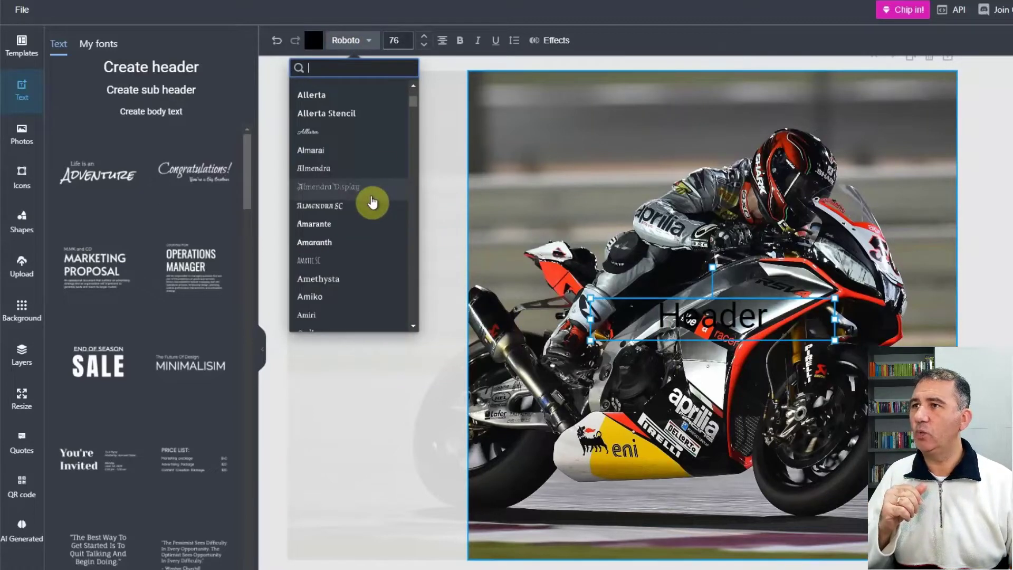
scroll(373, 202, "up", 3)
scroll(373, 202, "down", 5)
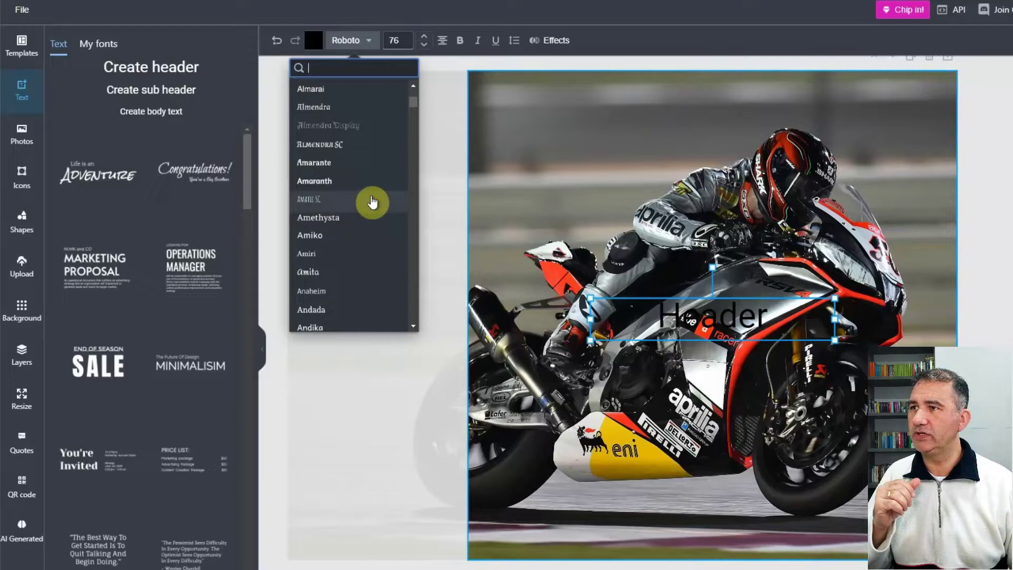
scroll(372, 203, "down", 5)
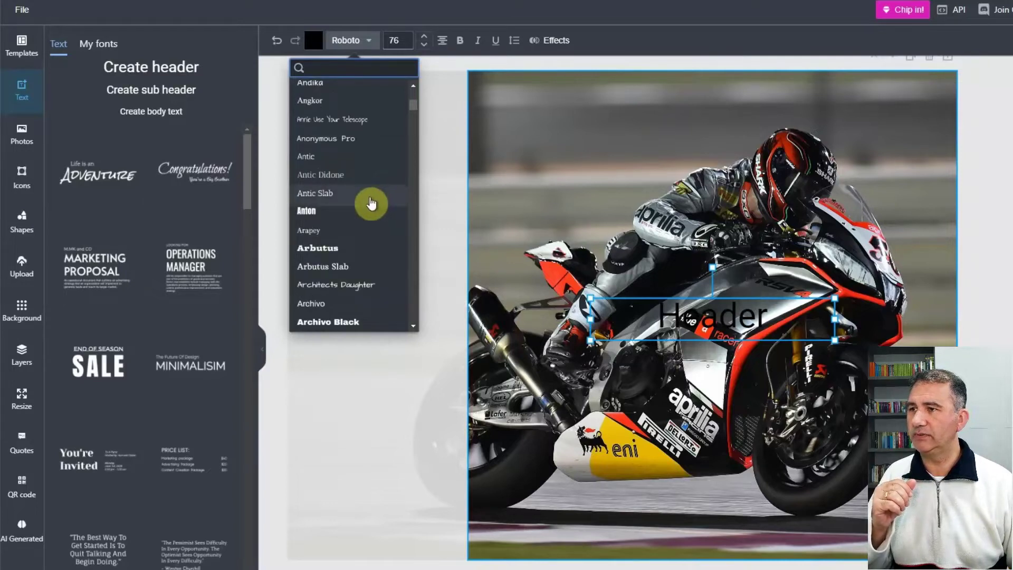
left_click(320, 324)
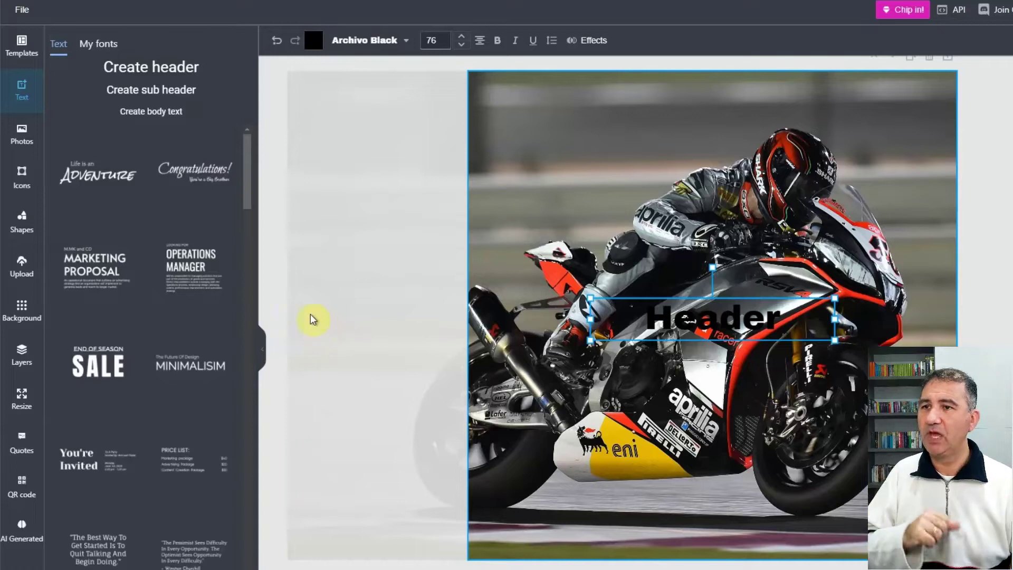
Replace the placeholder heading with 'KEEP' and 'RIDING' on two lines
double_click(660, 315)
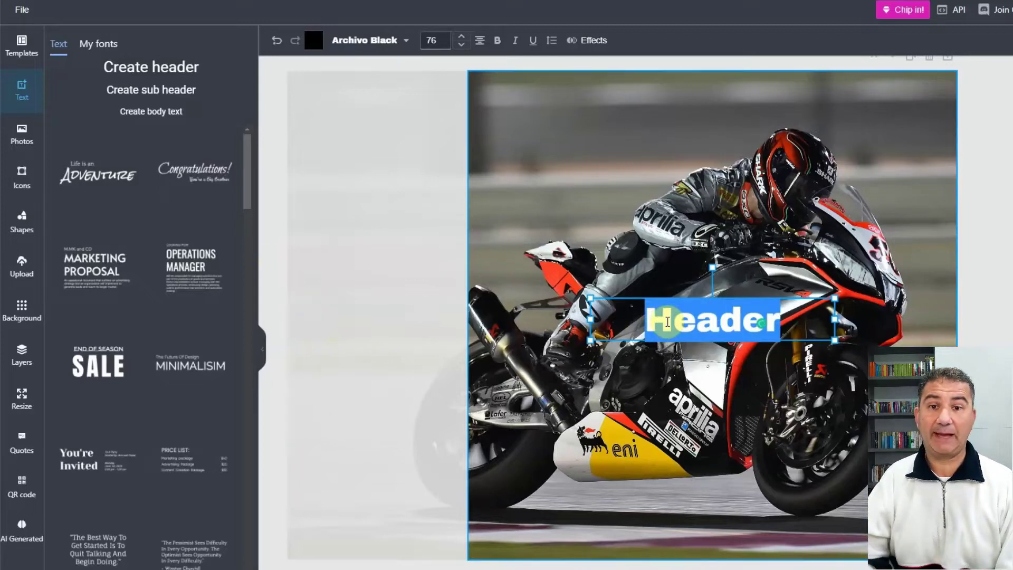
type("BEEP")
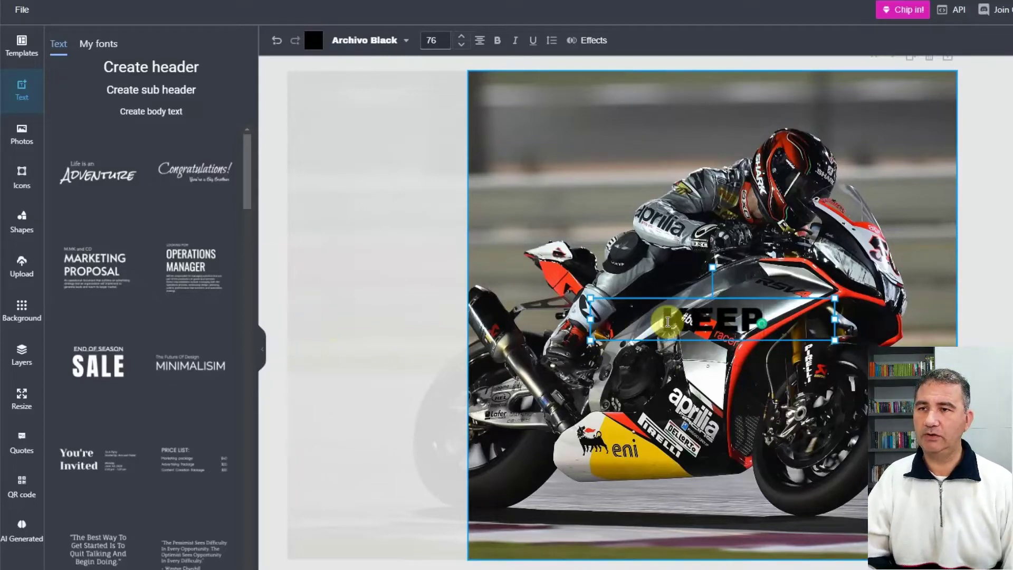
key("Return")
type("RIDIN")
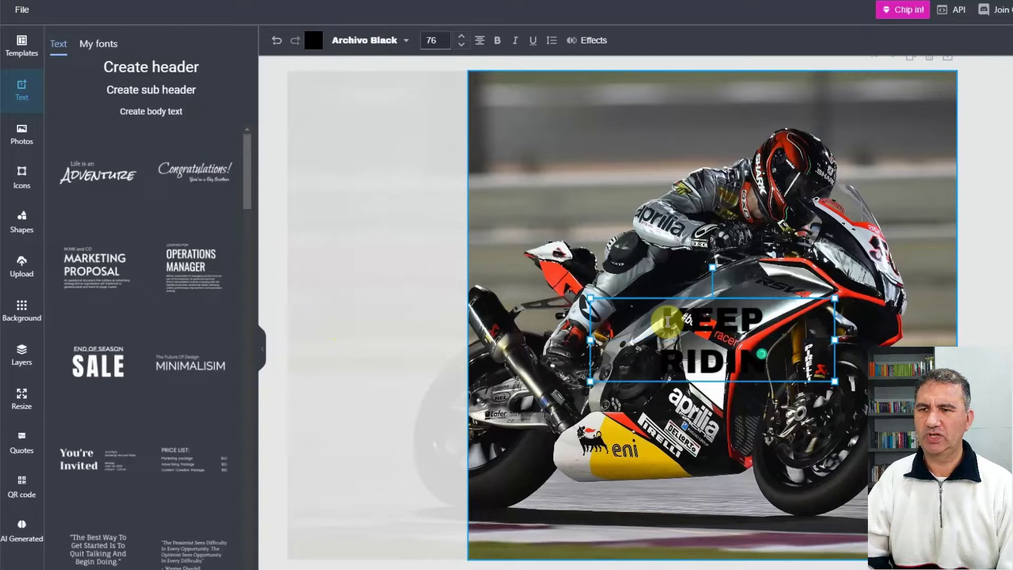
type("G")
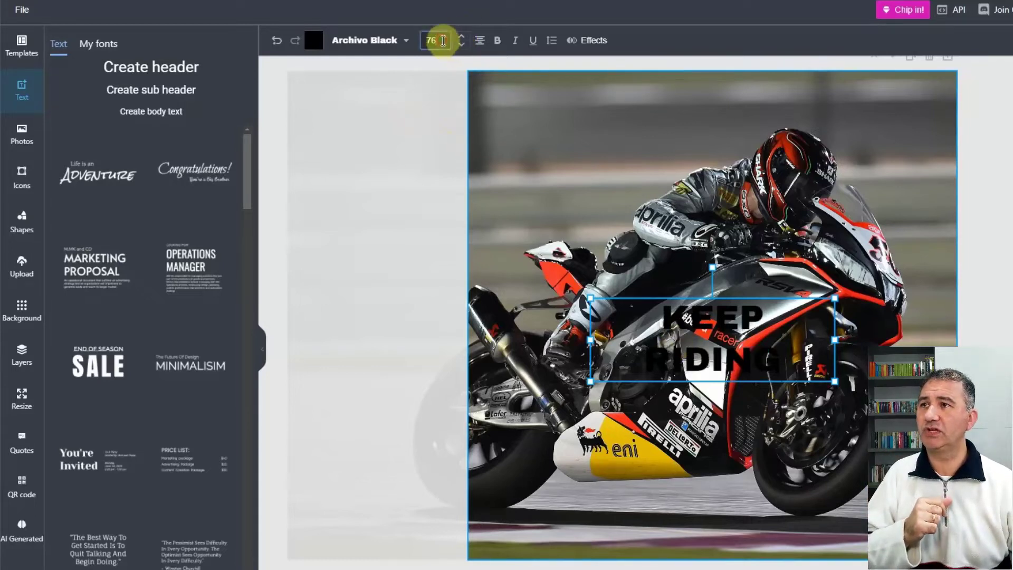
Set the heading font size to 230, move it to the top of the photo and widen it
left_click_drag(440, 38, 411, 38)
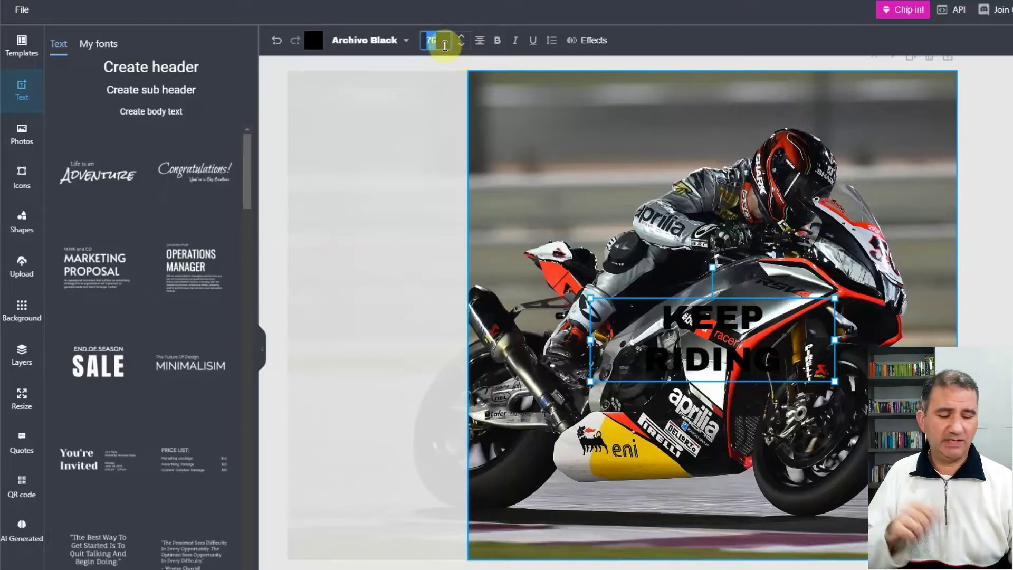
type("230")
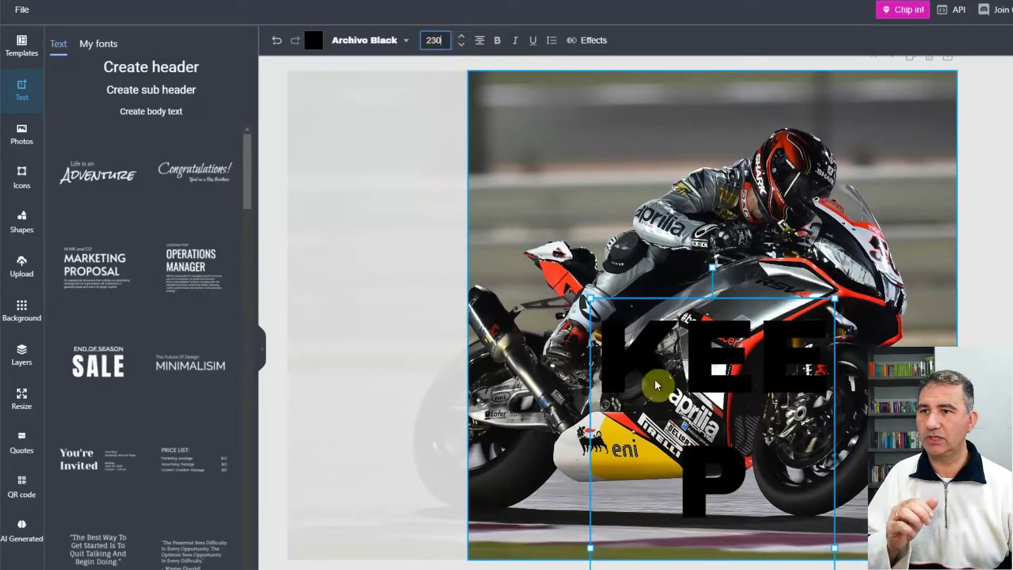
left_click_drag(655, 378, 603, 264)
left_click_drag(585, 534, 530, 337)
left_click_drag(715, 324, 958, 320)
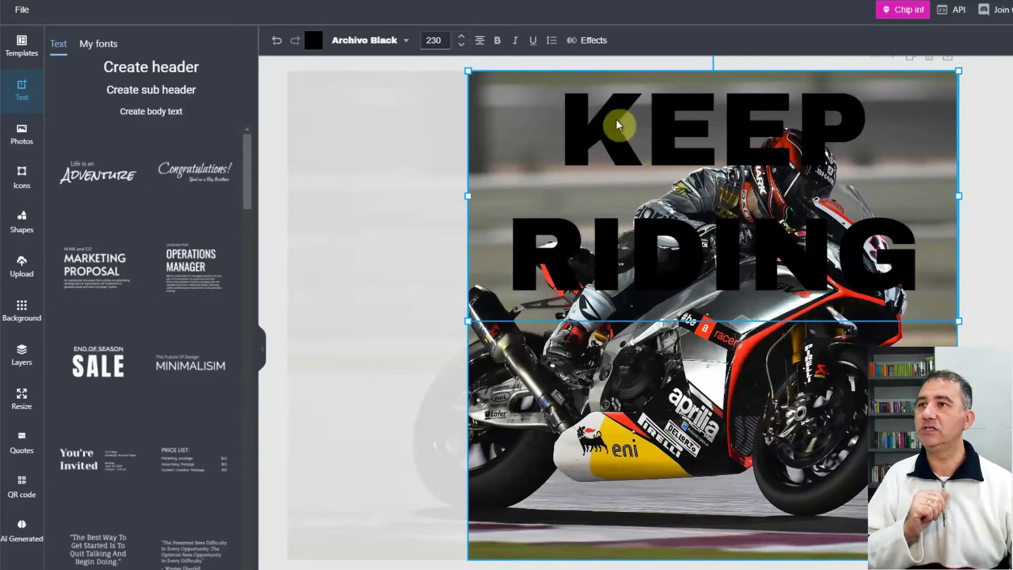
Tighten the heading's line height so both lines sit close together
left_click(551, 41)
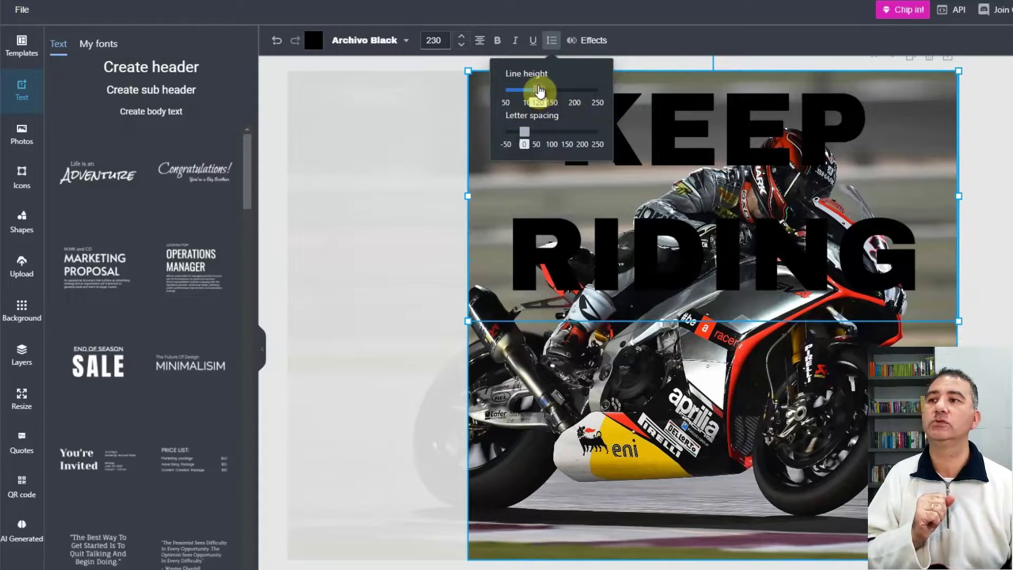
left_click_drag(539, 91, 524, 90)
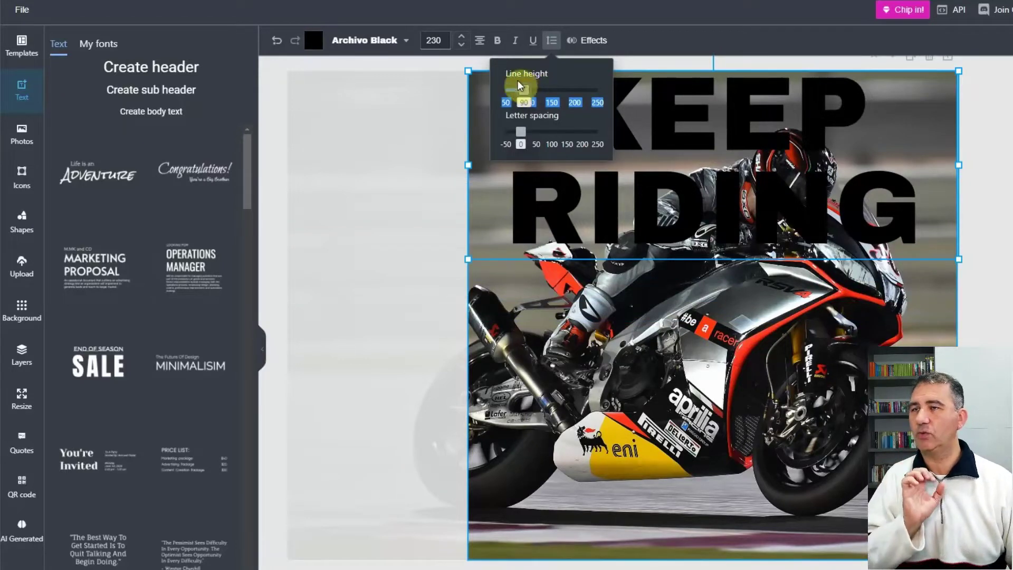
key("Escape")
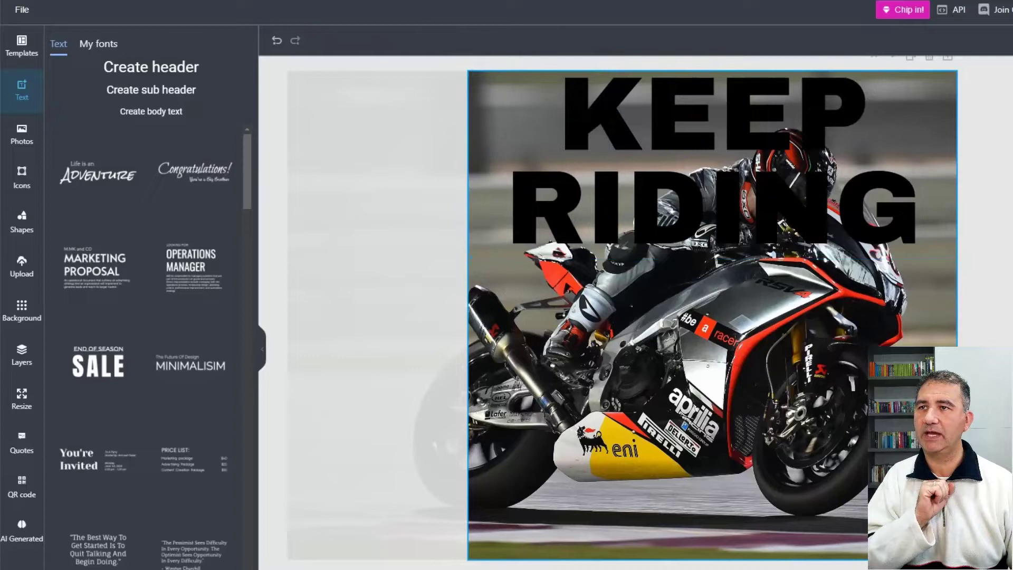
Lower the KEEP RIDING text slightly, duplicate it, and move the copy over the photo's lower half
left_click(747, 126)
left_click_drag(753, 123, 755, 167)
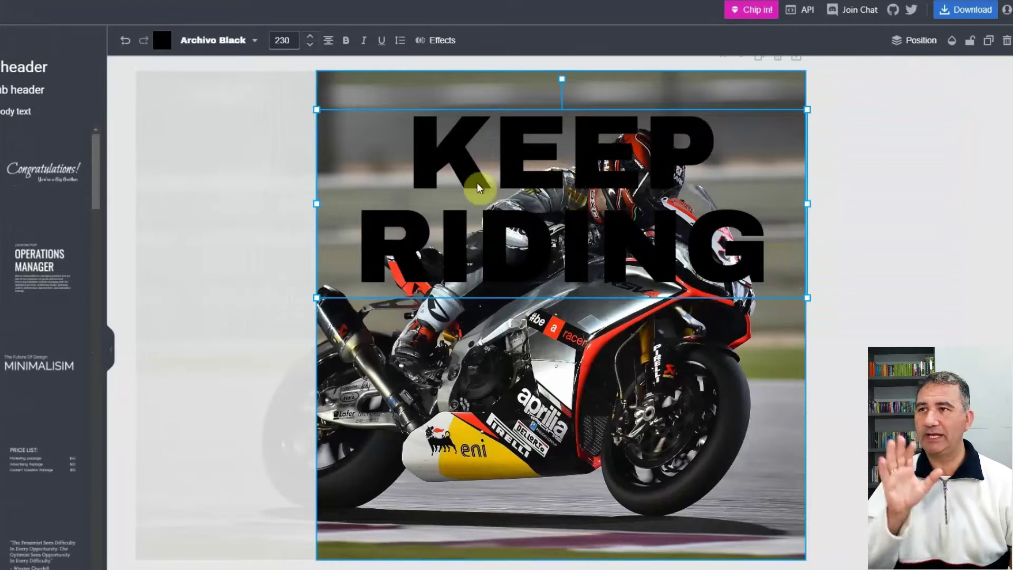
left_click(990, 45)
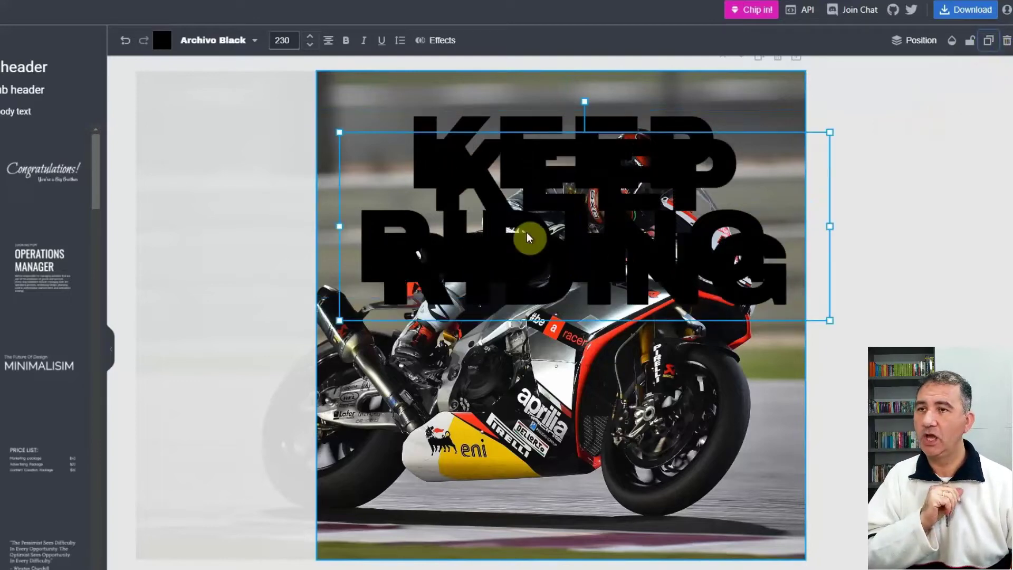
left_click_drag(527, 233, 497, 435)
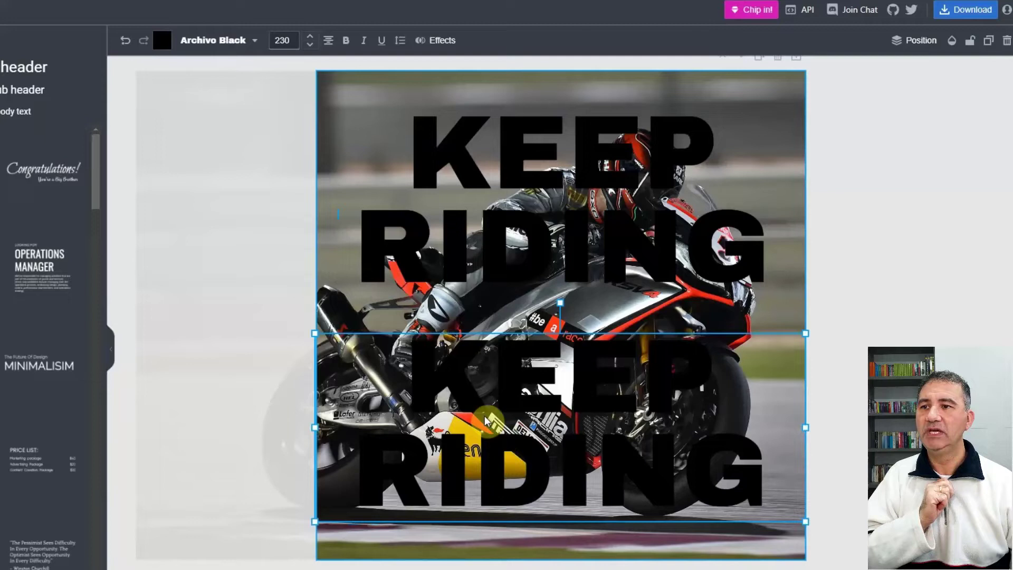
Turn on a text stroke for the lower copy and set its colour to white, FFFFFF
left_click(437, 46)
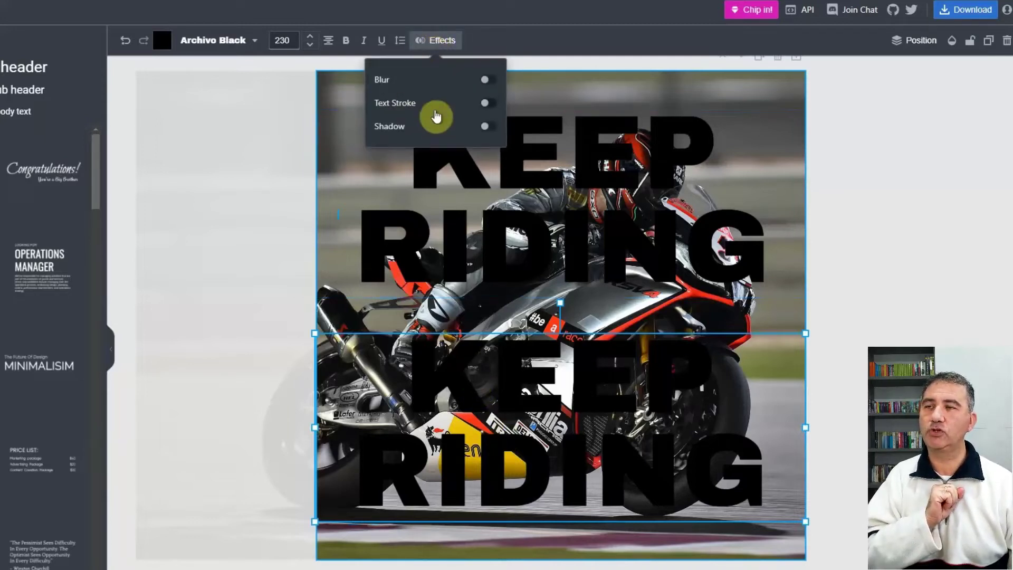
left_click(493, 108)
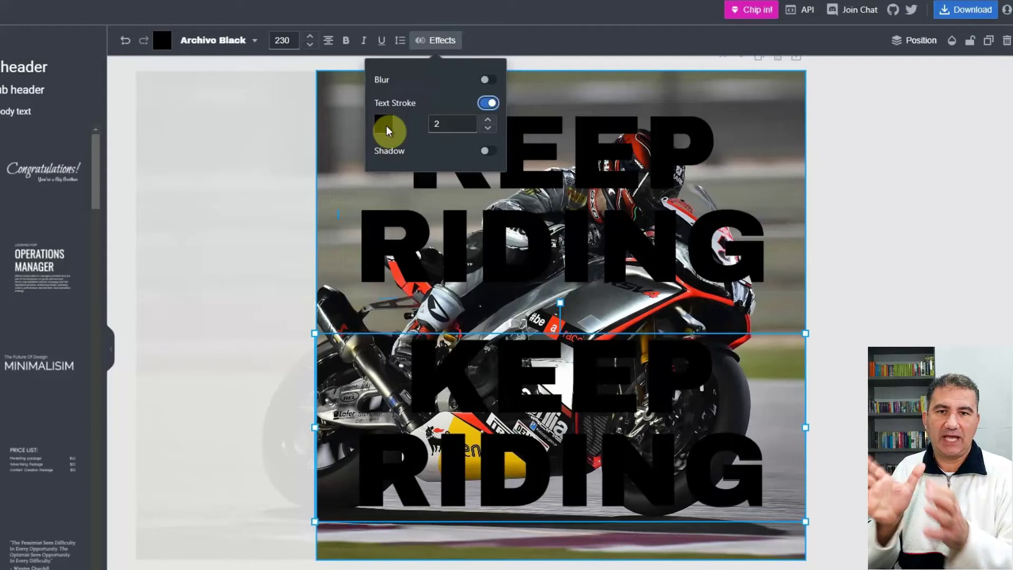
left_click(387, 129)
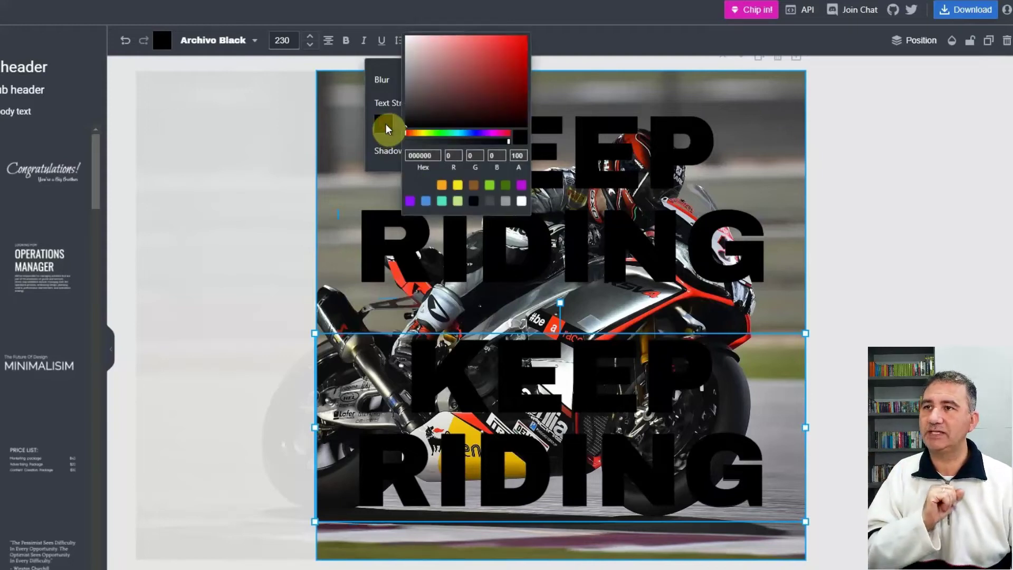
left_click_drag(428, 160, 389, 152)
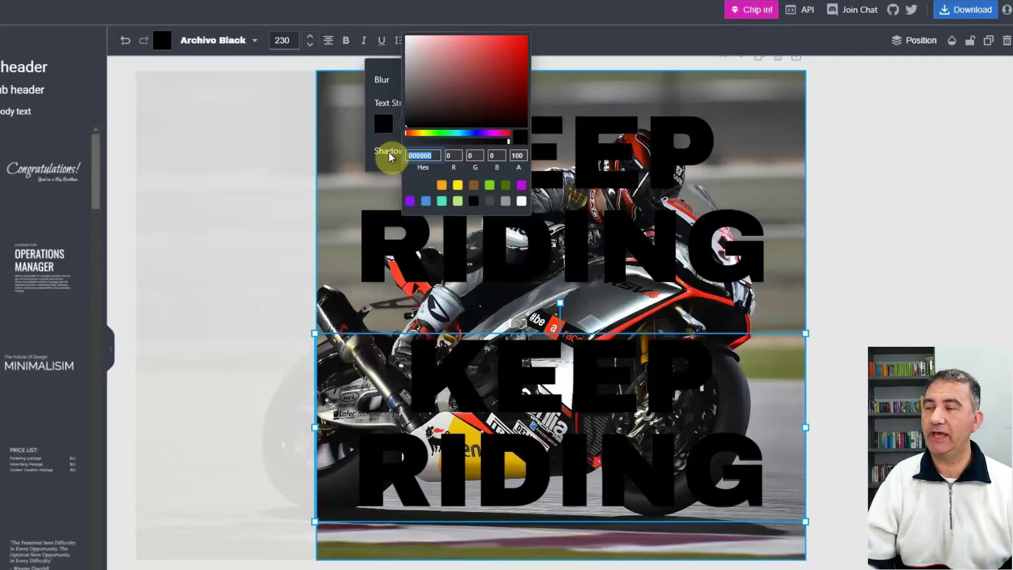
type("FFFF")
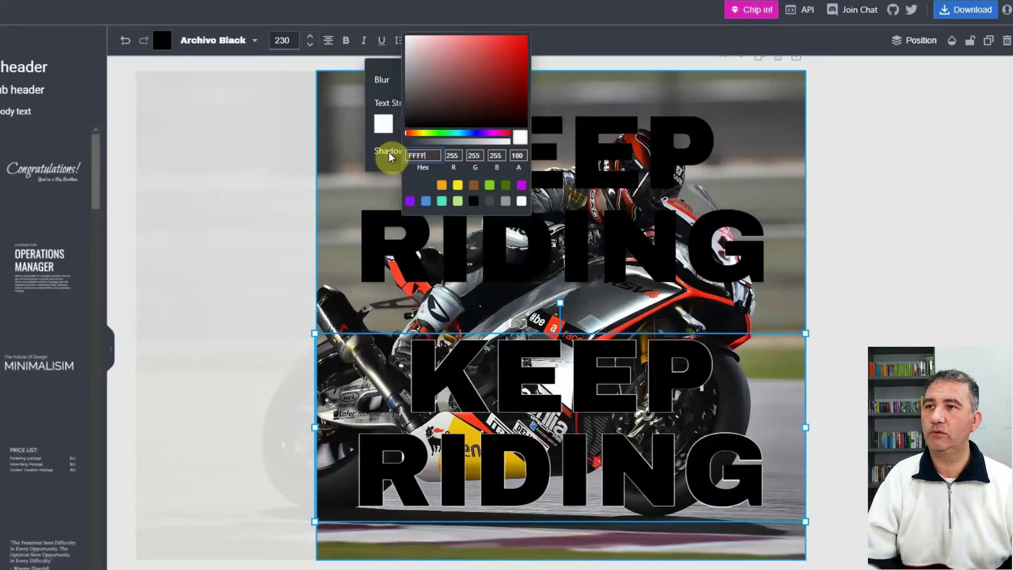
type("FF")
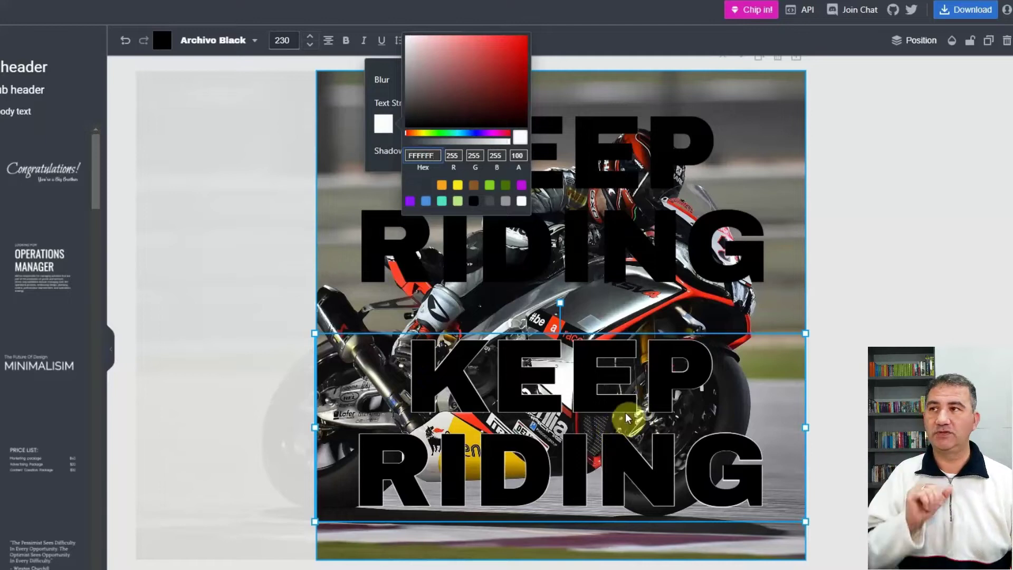
Drop the lower copy's fill colour alpha to zero so the fill is transparent
left_click(161, 39)
left_click(161, 40)
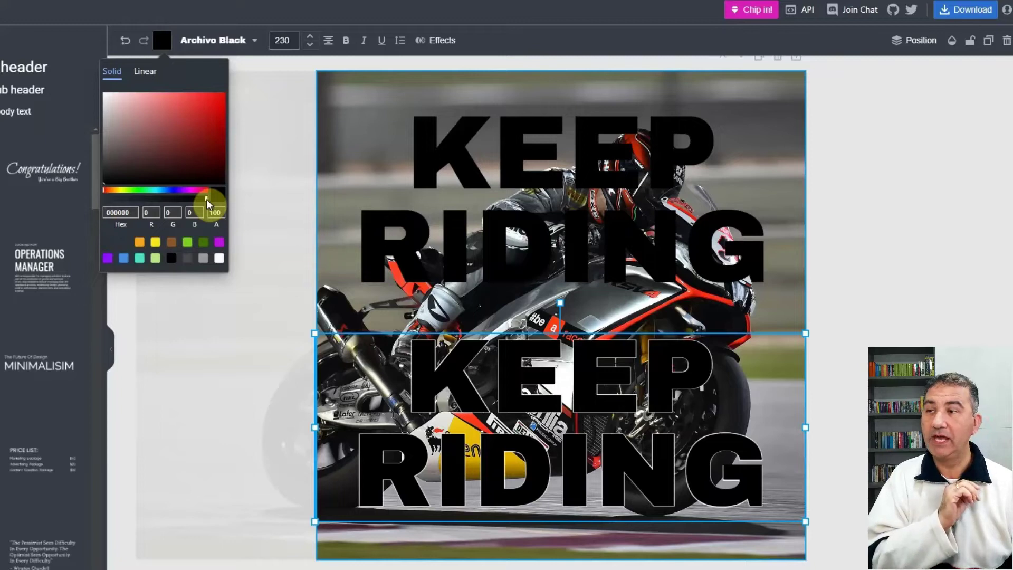
left_click_drag(206, 198, 90, 199)
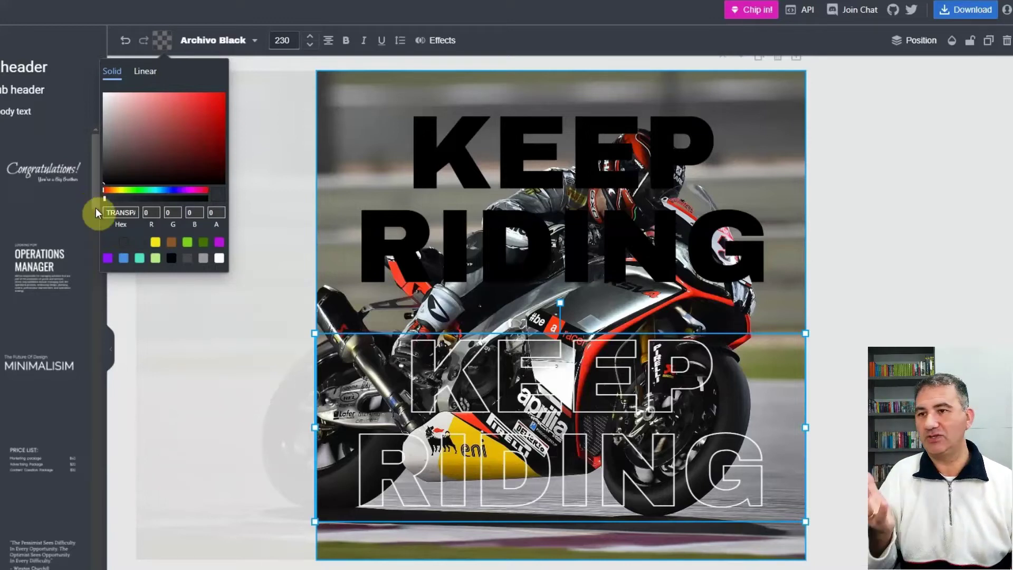
Drag the white-outlined copy up to align exactly over the black KEEP RIDING heading
left_click(562, 481)
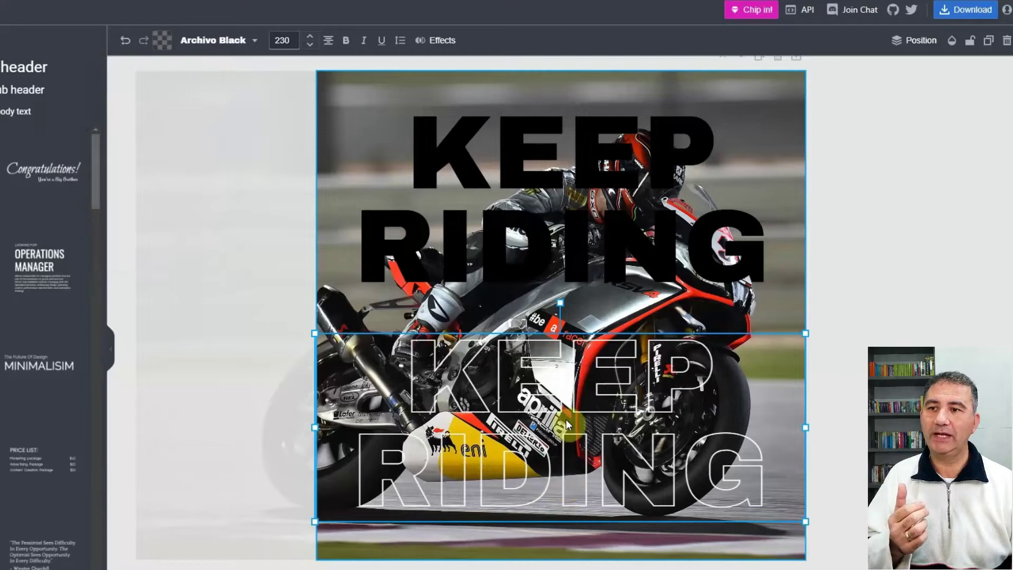
left_click_drag(564, 418, 562, 227)
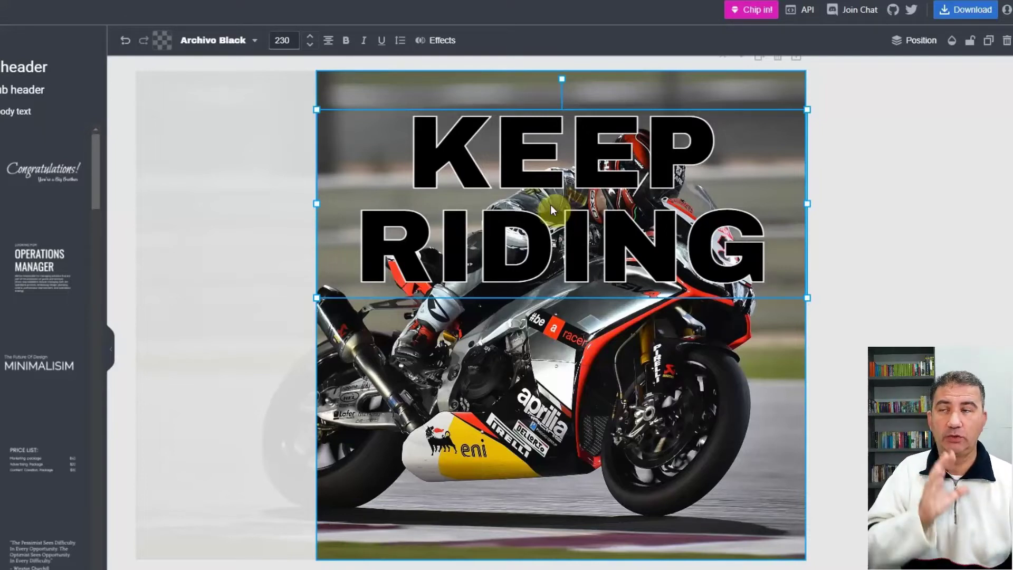
Select the motorbike background photo and launch Remove background
left_click(383, 87)
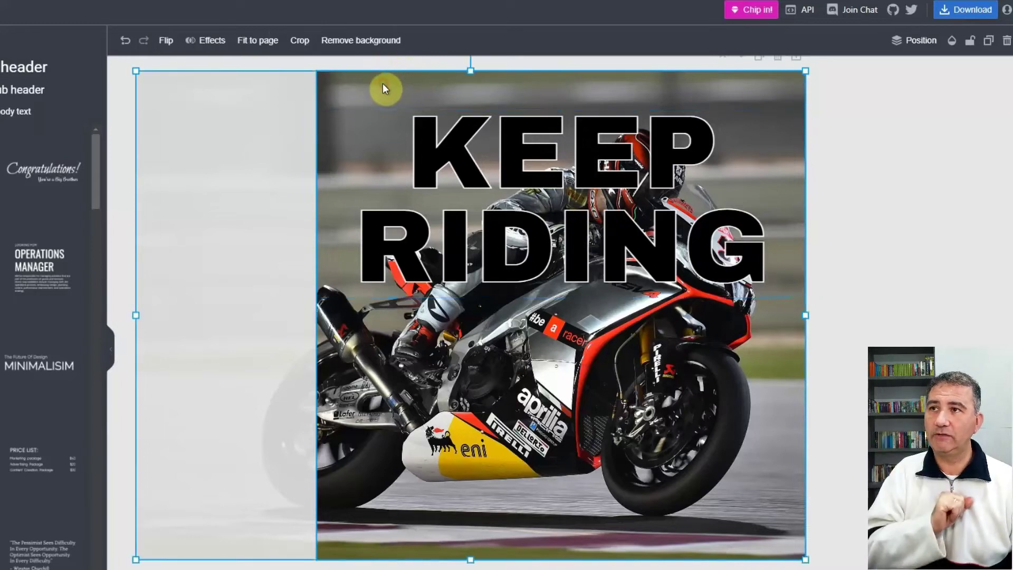
left_click(350, 46)
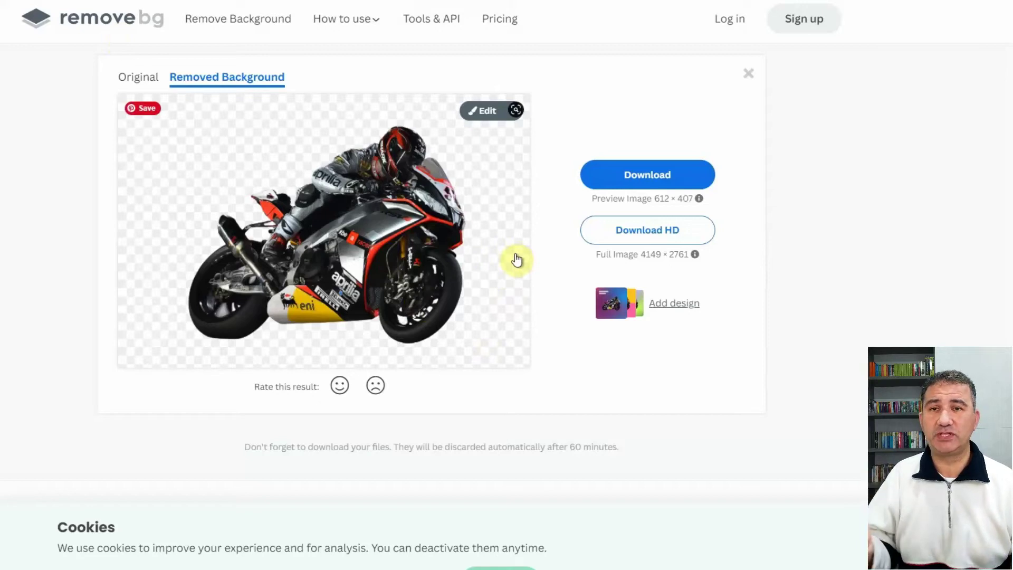
left_click(138, 79)
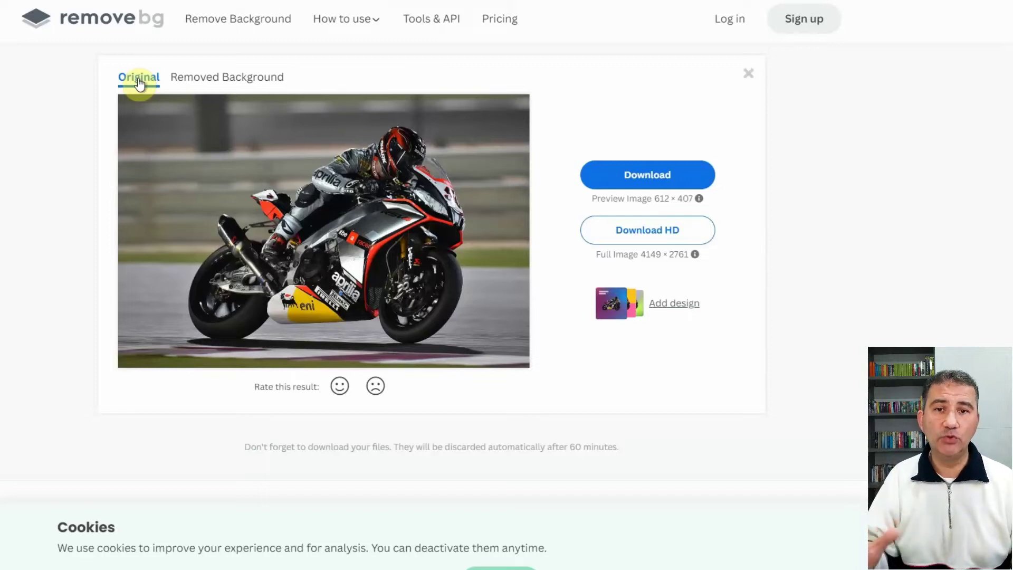
left_click(226, 83)
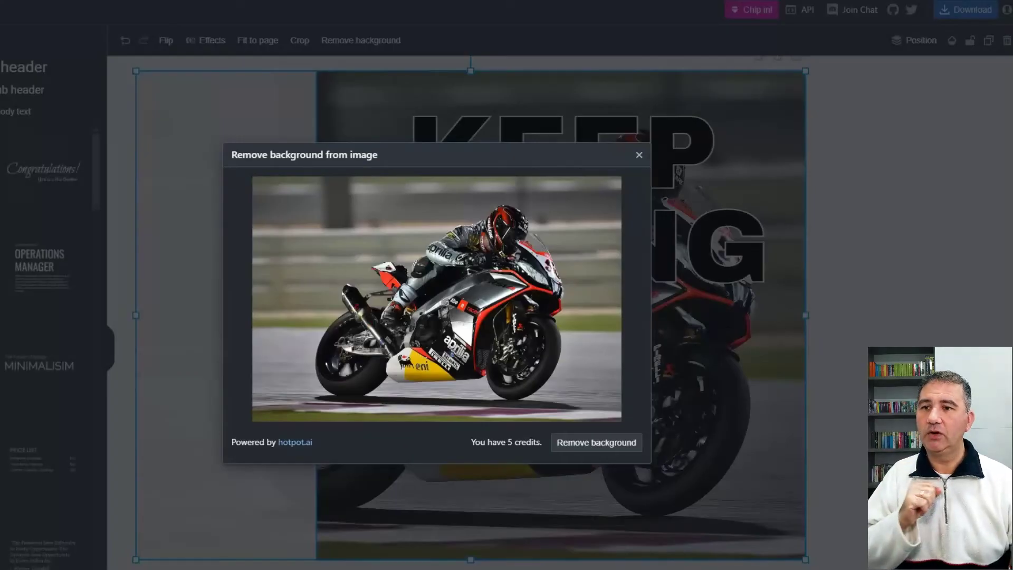
Add the rider cut-out PNG, then enlarge and shift it to line up exactly over the photo's bike
left_click(639, 155)
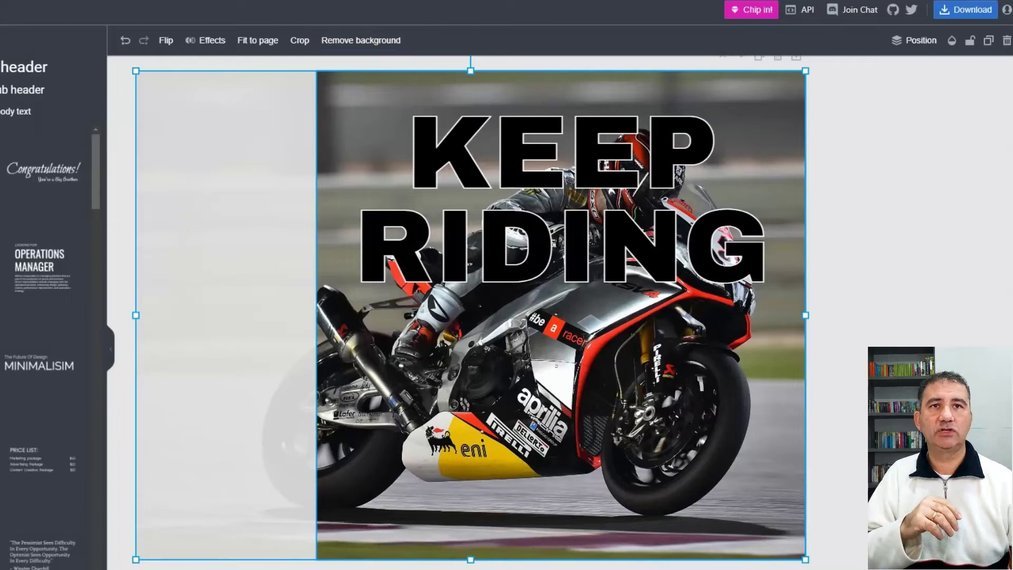
left_click_drag(1010, 119, 710, 219)
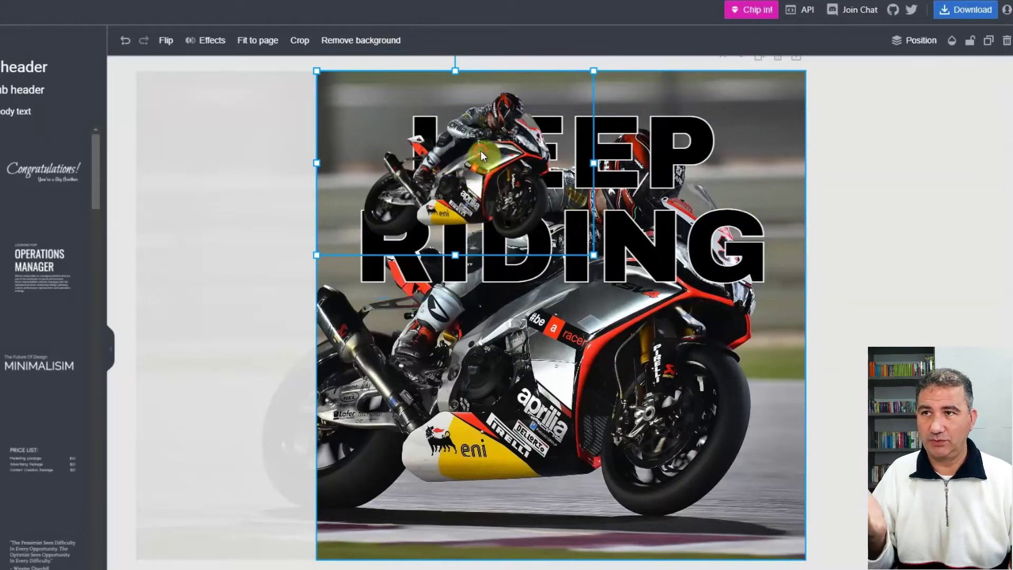
left_click_drag(480, 151, 612, 420)
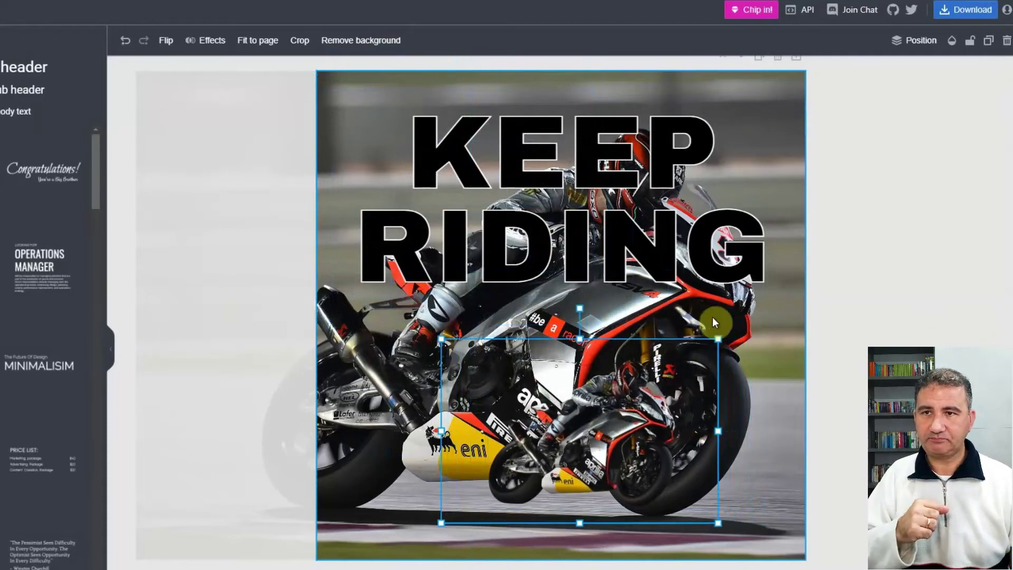
left_click_drag(717, 338, 841, 185)
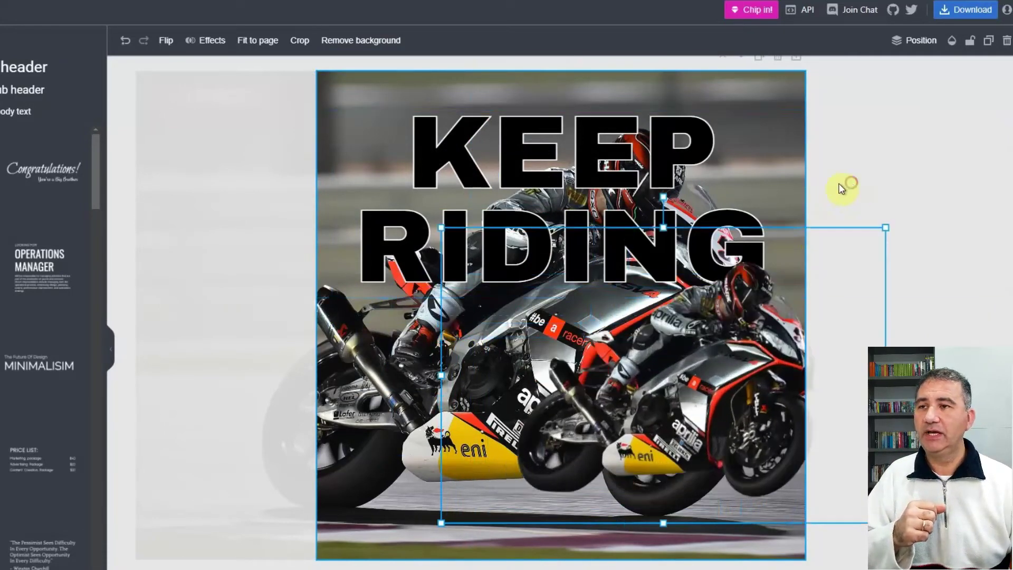
left_click_drag(437, 227, 220, 45)
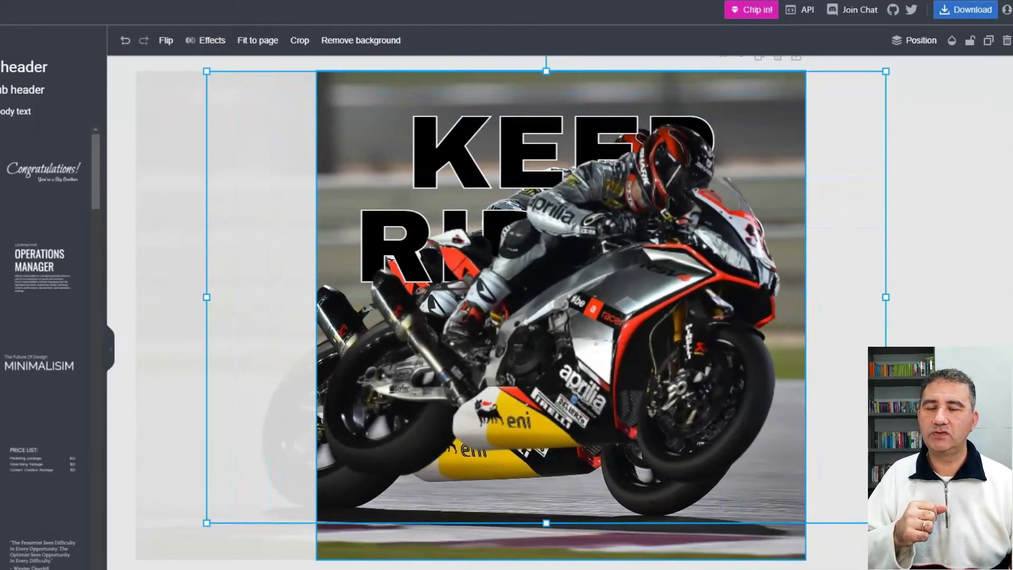
left_click_drag(886, 523, 945, 561)
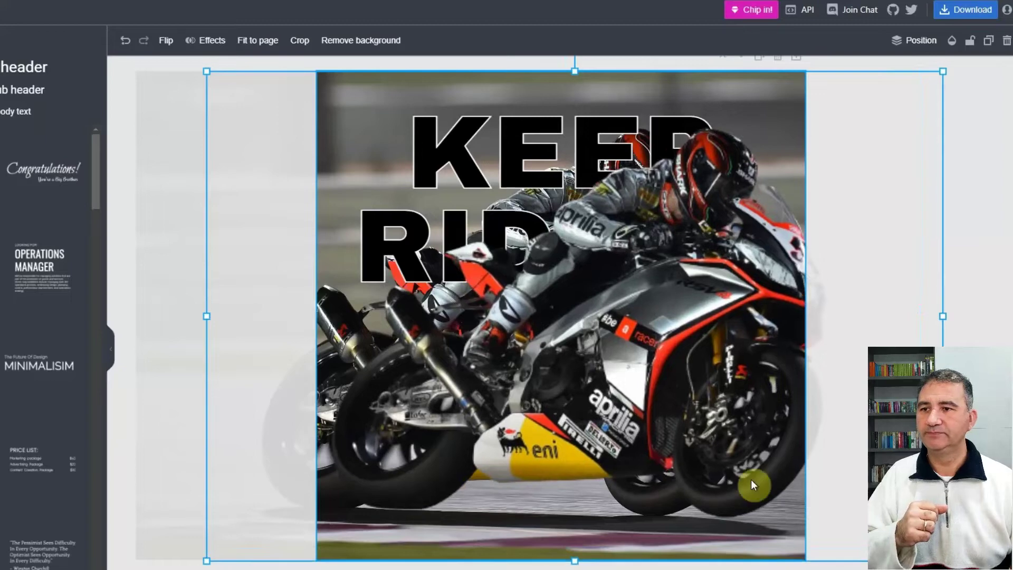
left_click_drag(641, 407, 560, 404)
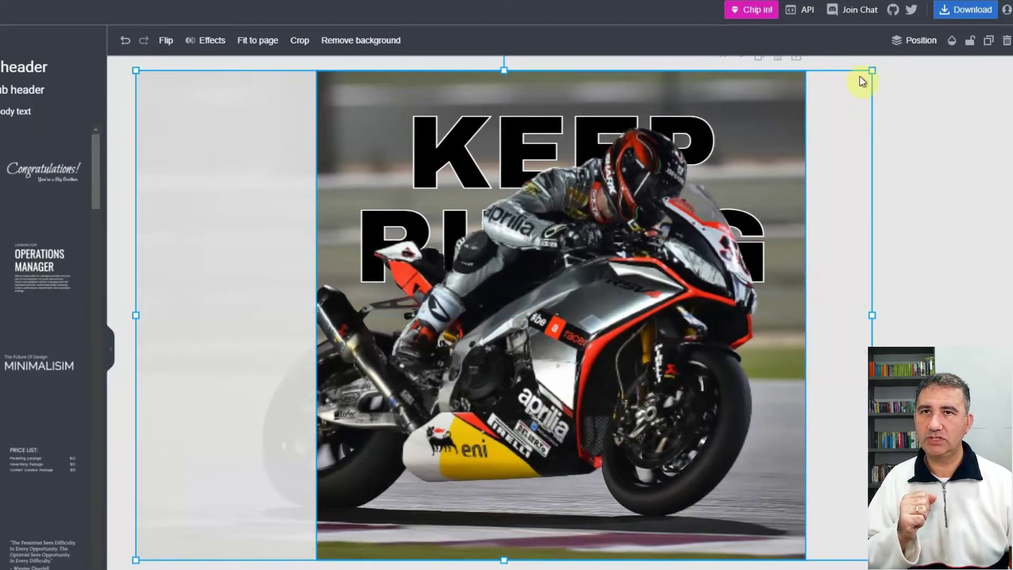
mouse_move(871, 70)
left_mouse_down()
mouse_move(880, 61)
mouse_move(871, 73)
left_mouse_up()
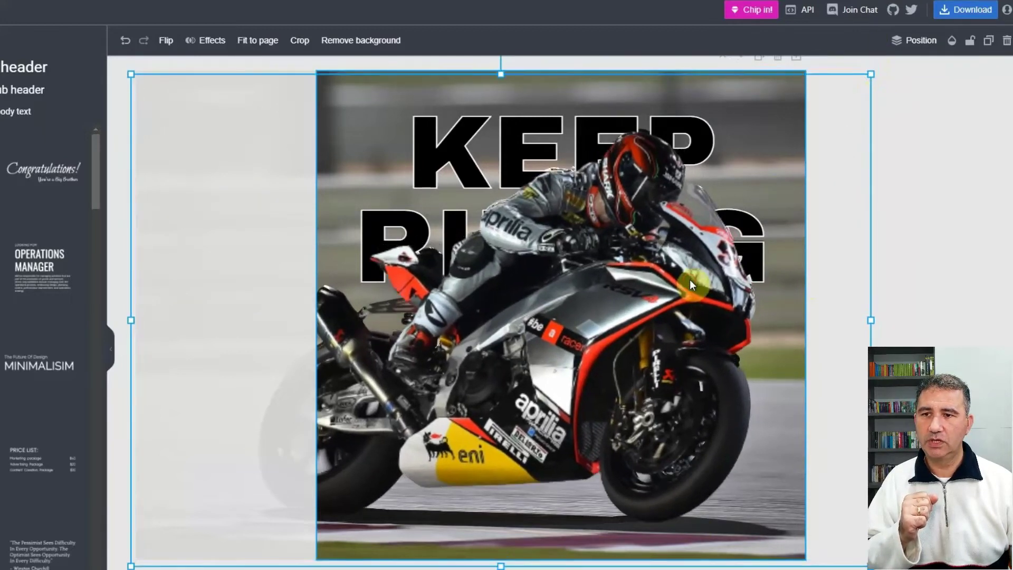
left_click_drag(689, 280, 689, 274)
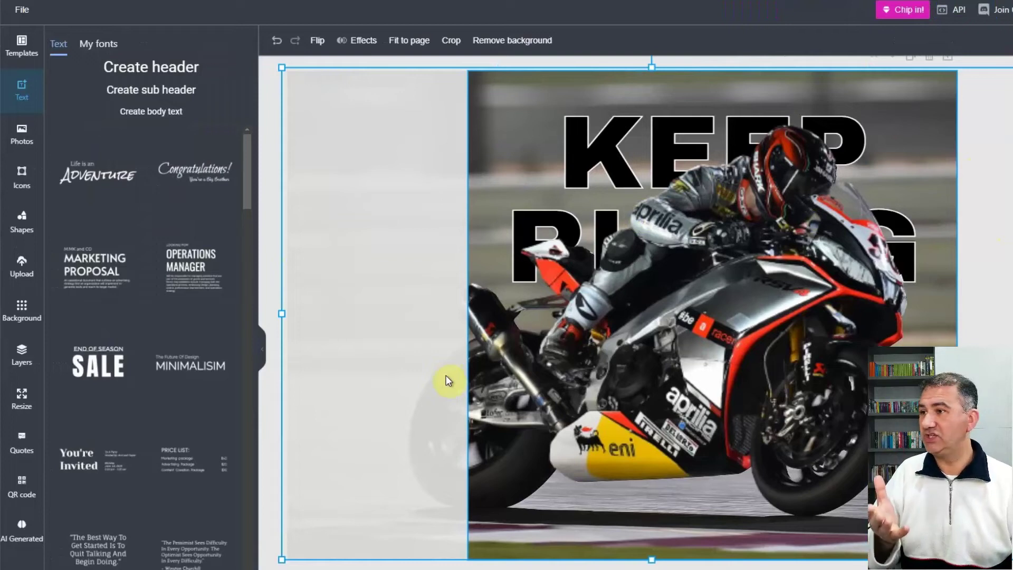
In Layers, hide and reshow the rider cut-out and both KEEP RIDING text layers
left_click(23, 362)
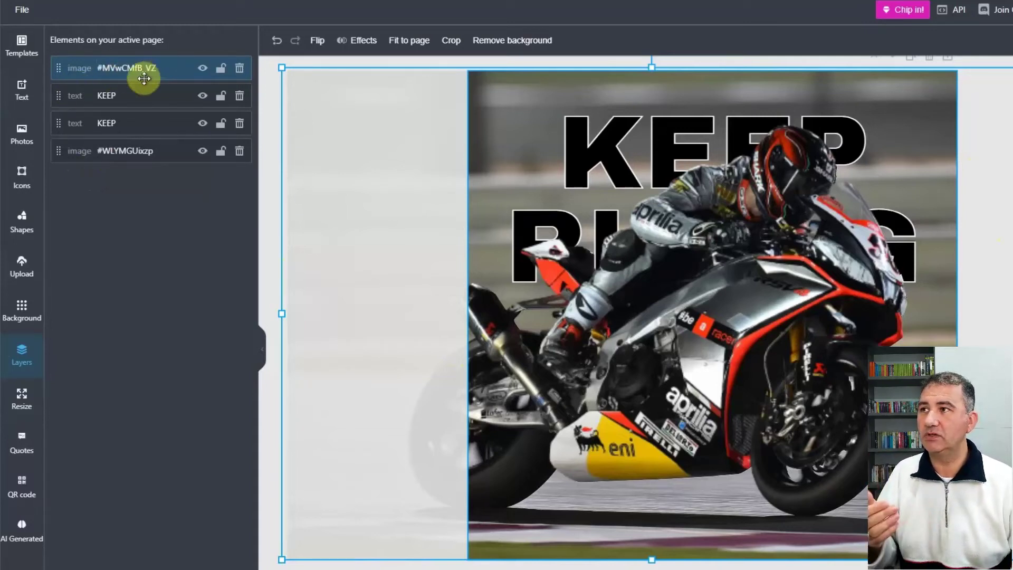
left_click(199, 74)
left_click(201, 98)
left_click(202, 125)
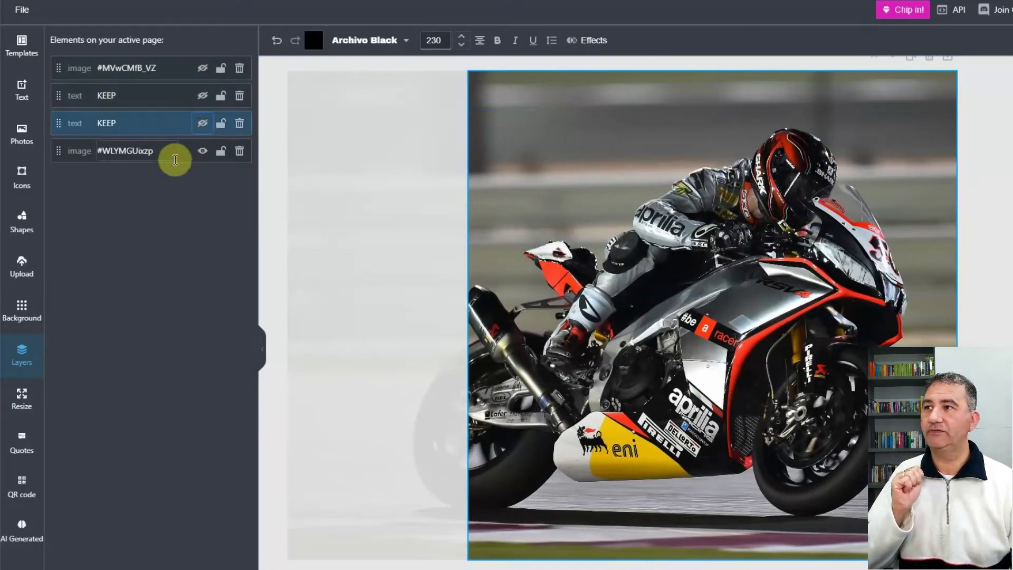
left_click(202, 124)
left_click(204, 98)
left_click(203, 100)
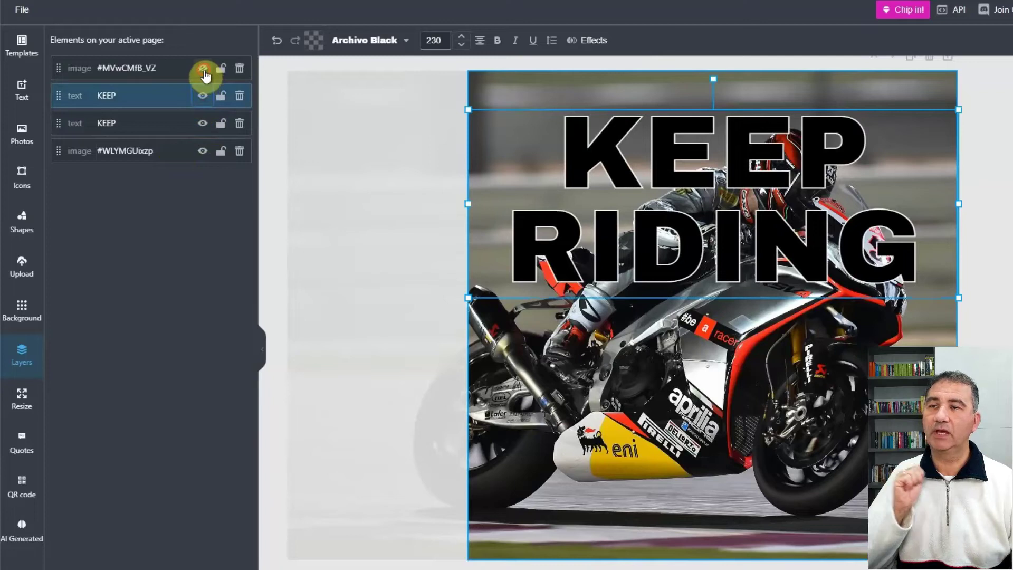
left_click(203, 69)
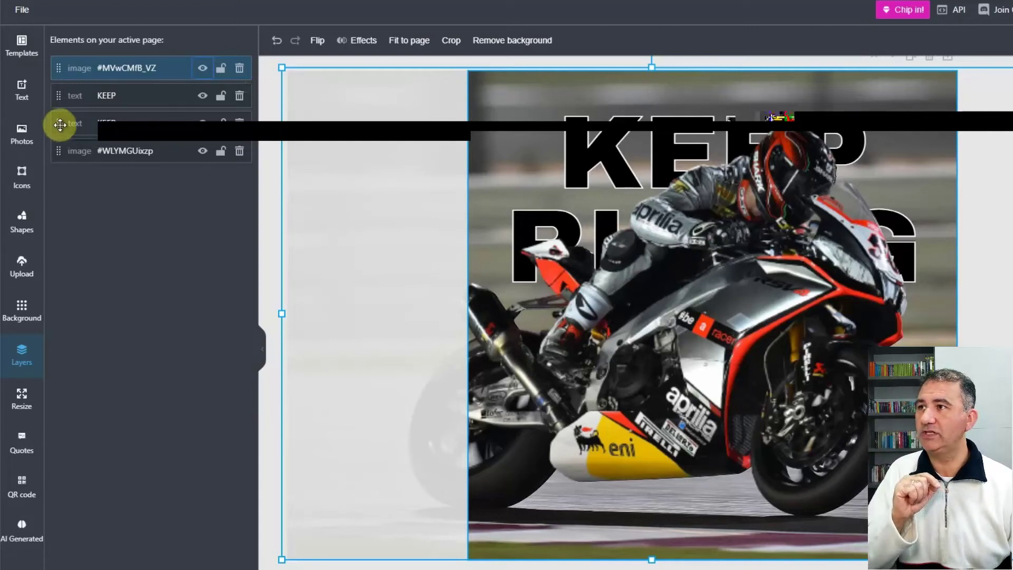
Move the outlined KEEP RIDING layer above the rider cut-out and rename the filled text layer 'KEEP'
left_click(60, 95)
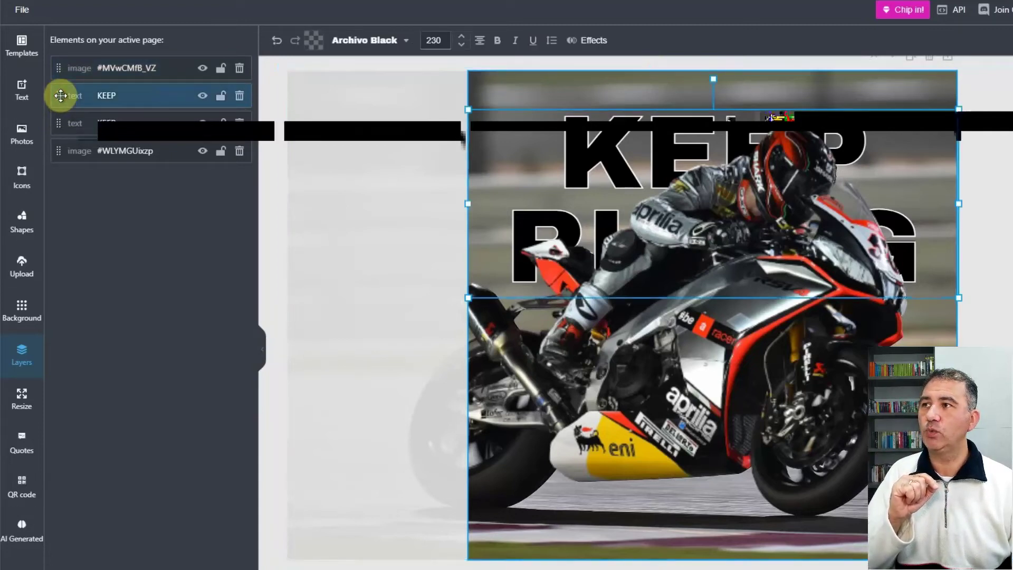
left_click_drag(60, 95, 65, 61)
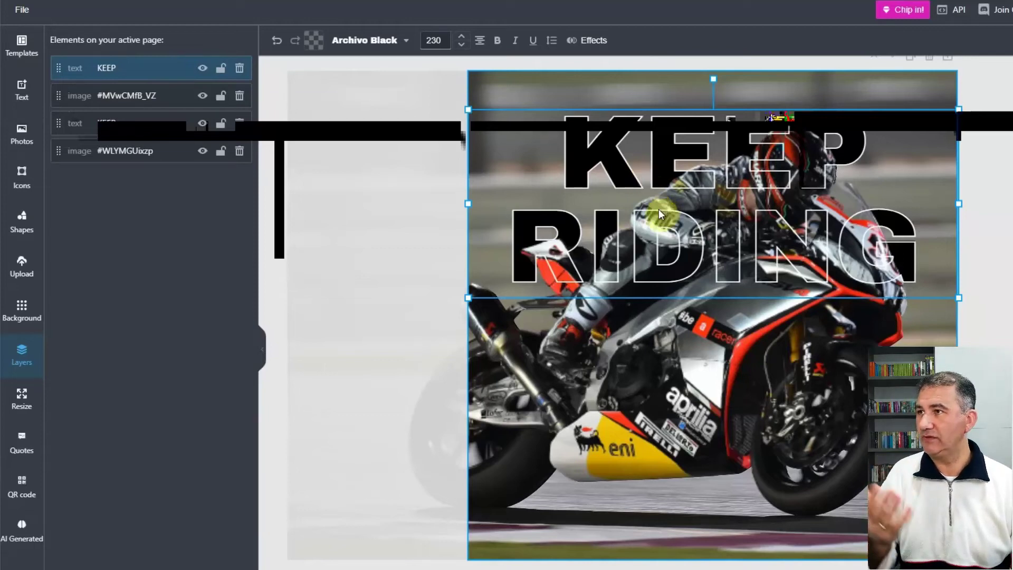
left_click(109, 125)
type("KEEP")
left_click(70, 129)
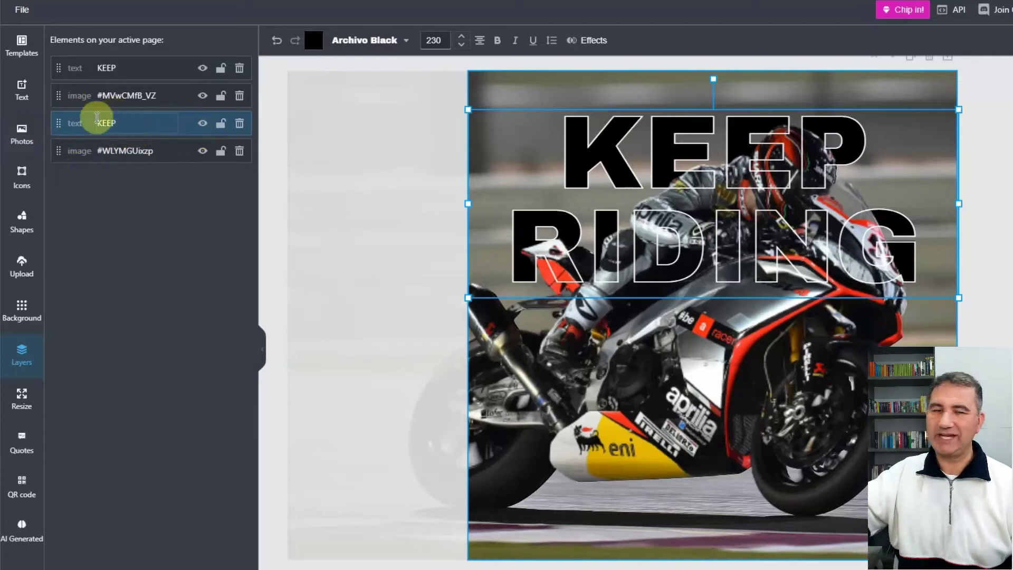
Change the filled KEEP RIDING text colour from black to white, hex FFFFFF
left_click(314, 42)
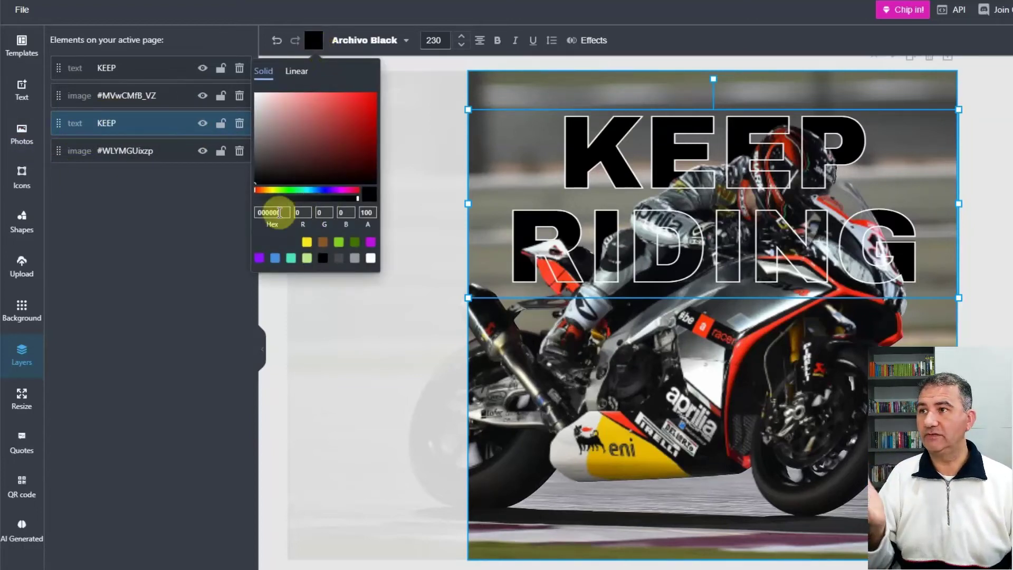
left_click_drag(287, 212, 231, 211)
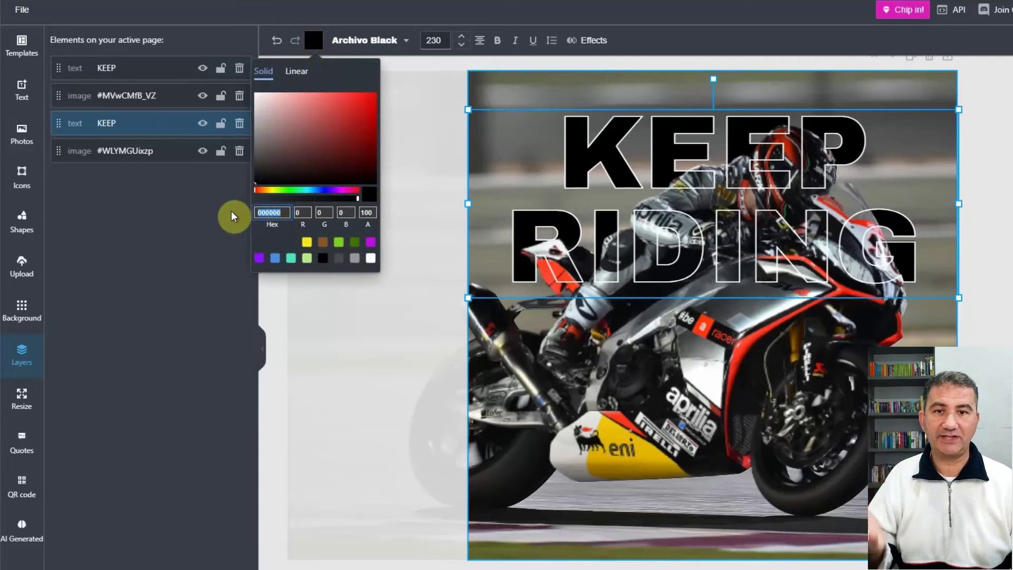
type("FFFFFF")
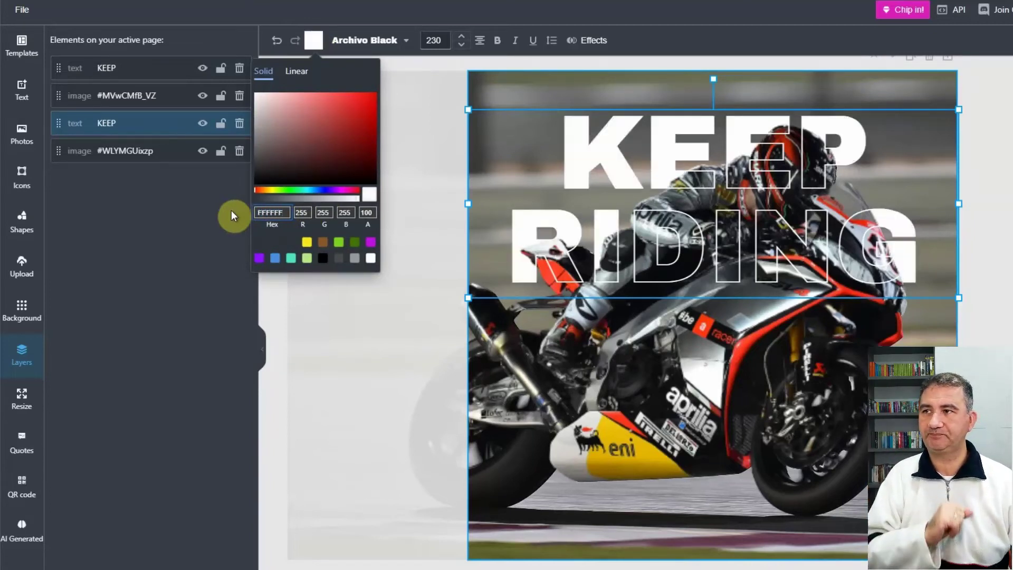
left_click(389, 340)
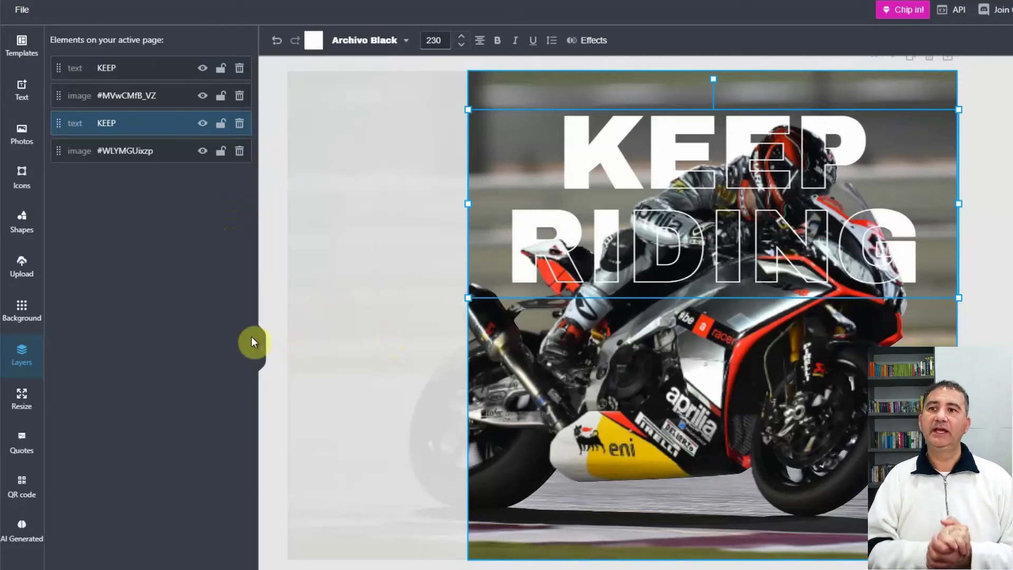